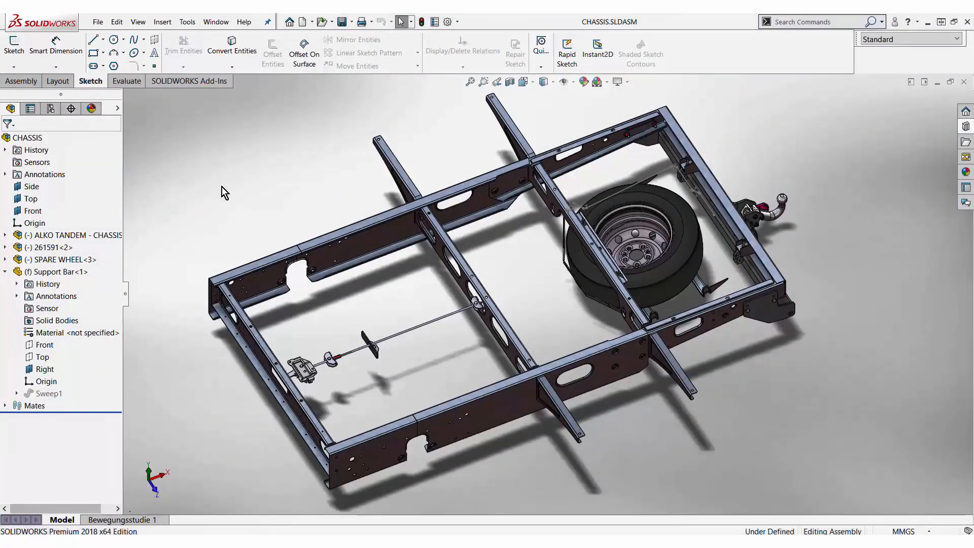
- Open the Support Bar part of the chassis assembly in its own window
right_click_drag(207, 168, 237, 204)
left_click_drag(507, 139, 772, 360)
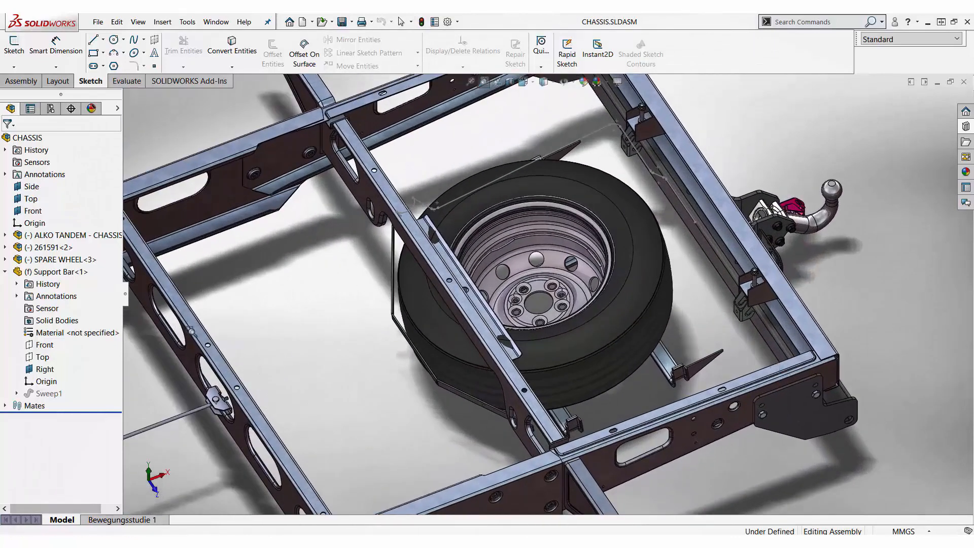
right_click(46, 272)
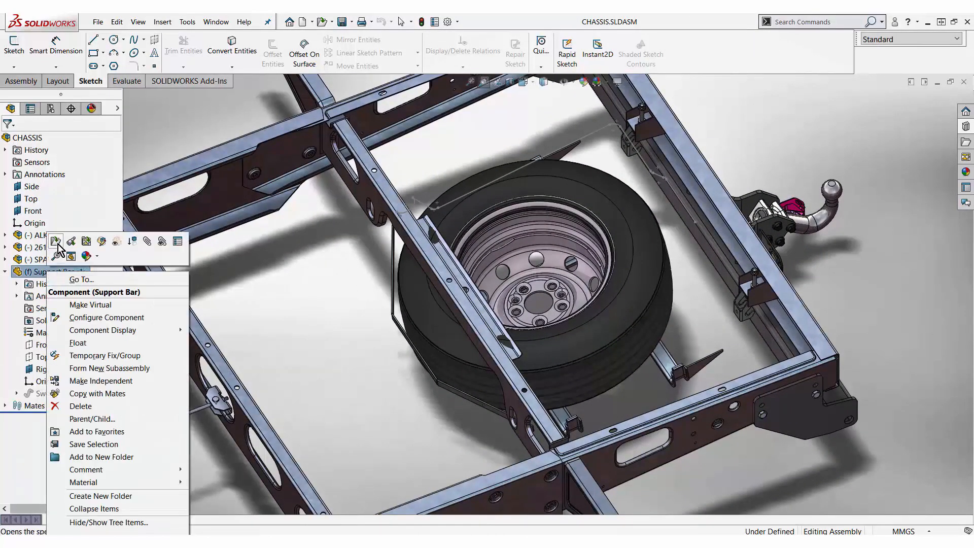
left_click(57, 243)
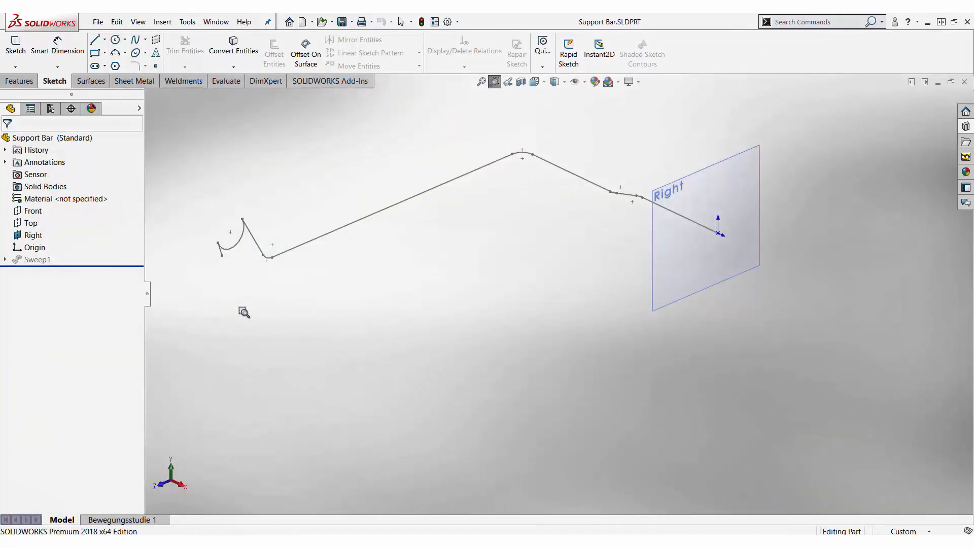
- Edit the support bar's 3D sketch and reverse the endpoint tangent of the R26 hook arc
key("Escape")
right_click(343, 232)
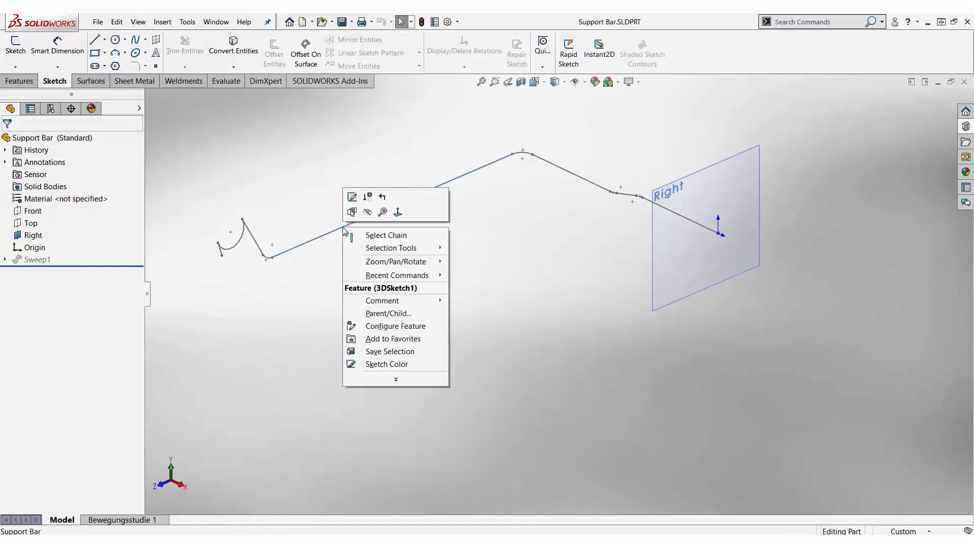
left_click(352, 197)
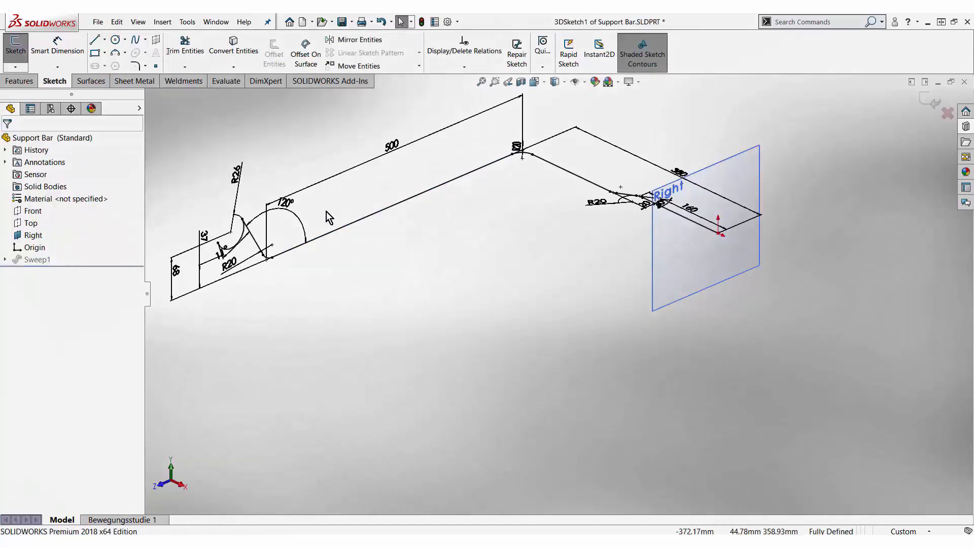
left_click(494, 81)
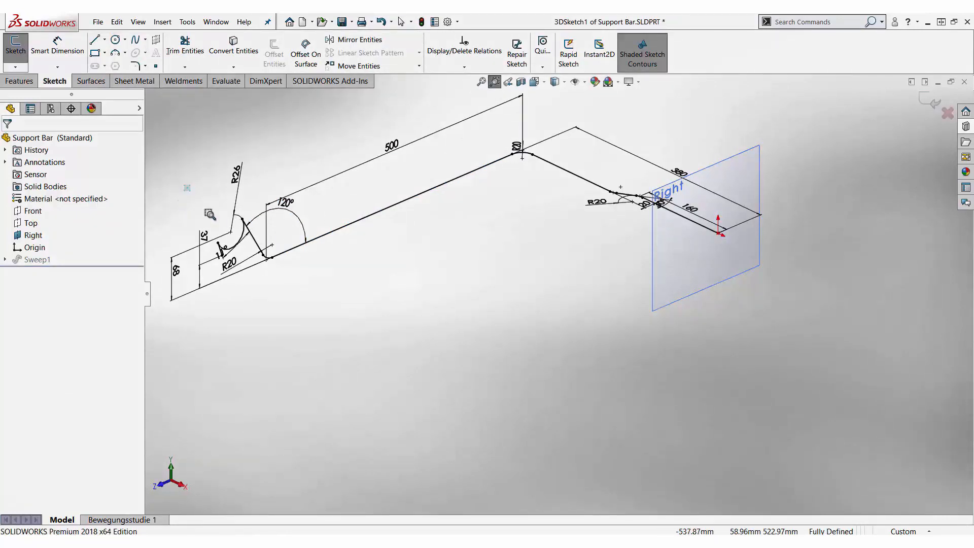
left_click_drag(182, 184, 316, 303)
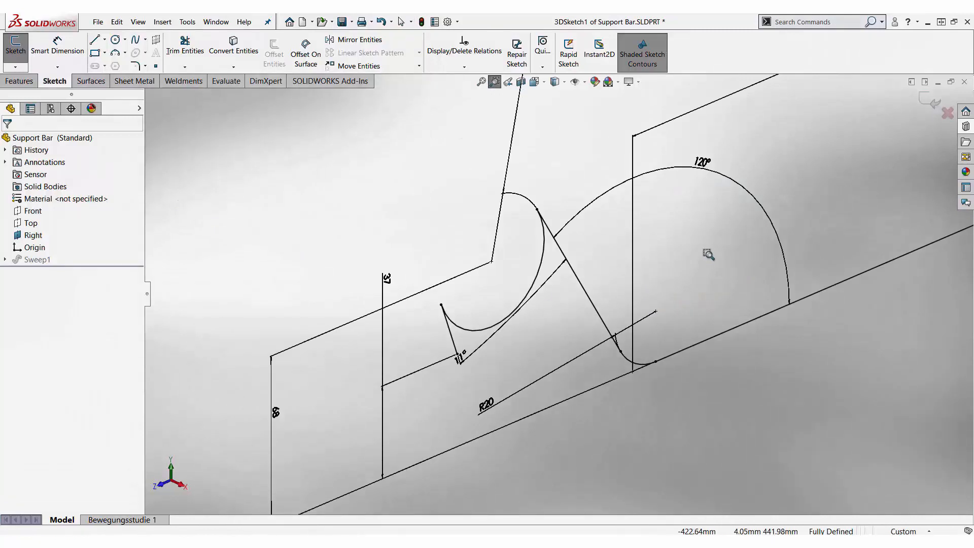
left_click(493, 84)
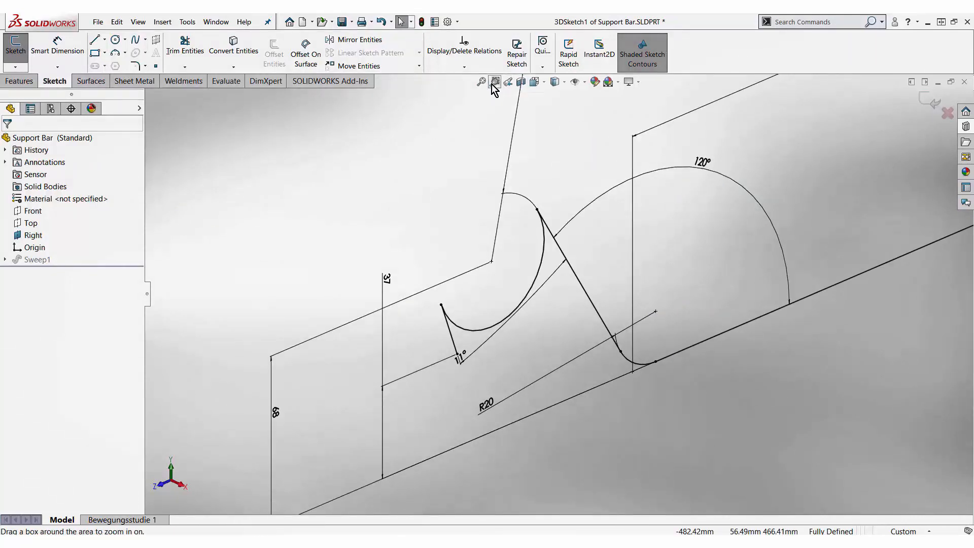
right_click(536, 282)
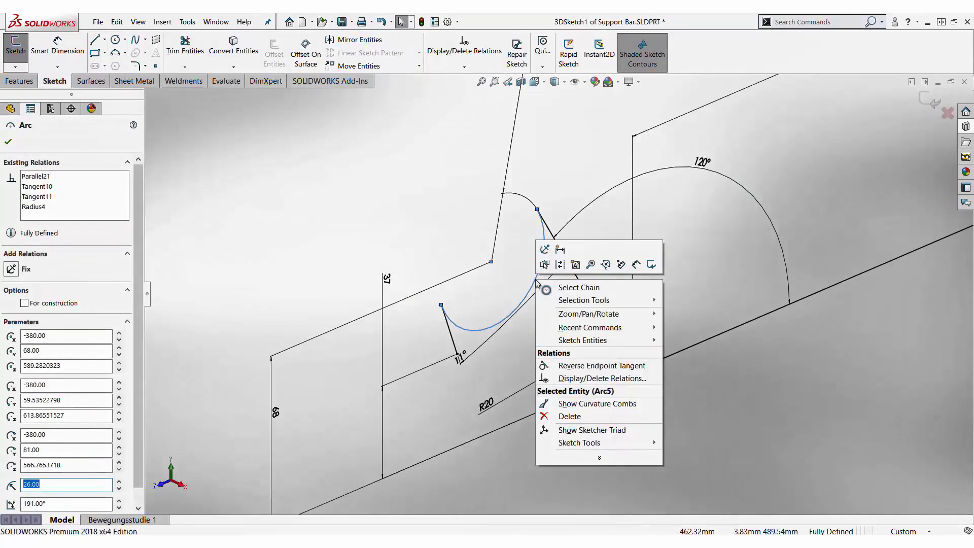
left_click(645, 365)
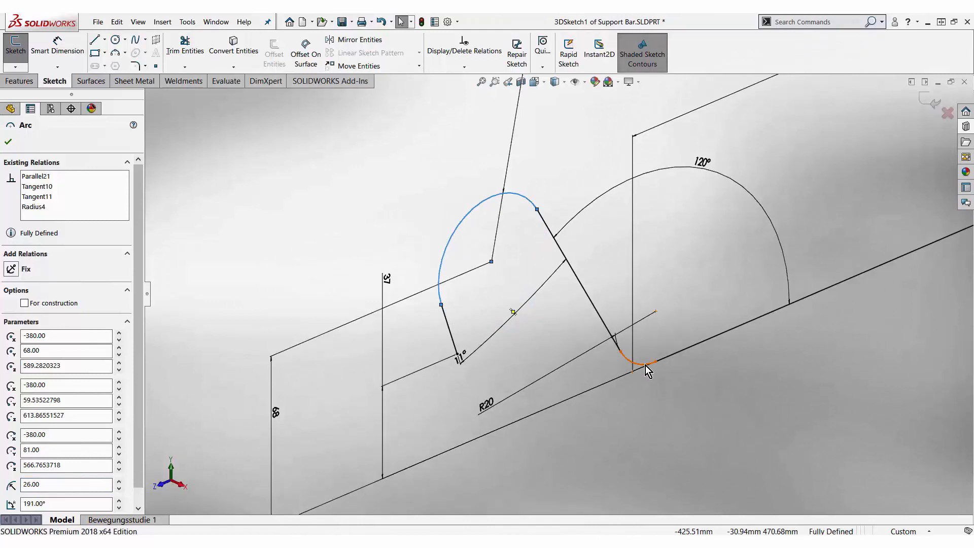
left_click(449, 171)
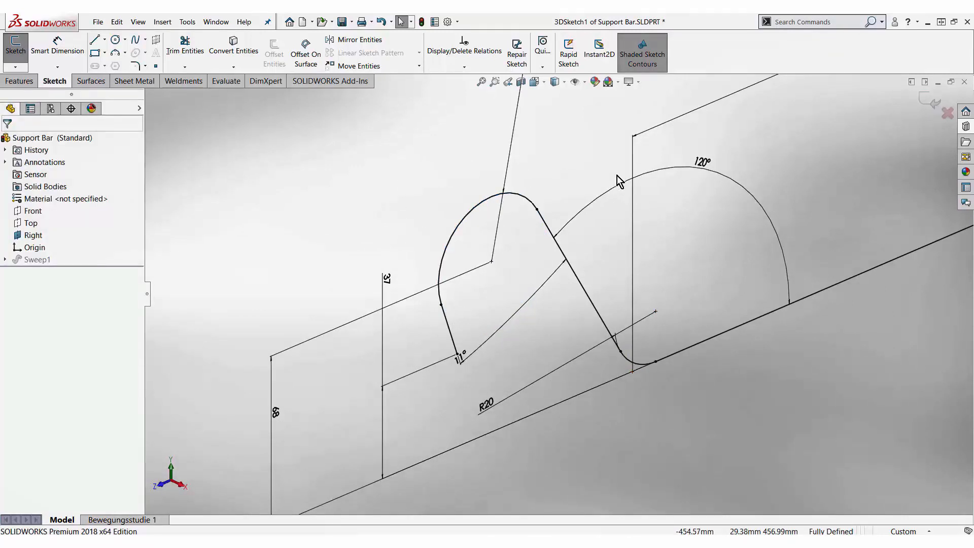
- Mirror all the lines and arcs of the 3D sketch about the Right plane, keeping the originals
key("f")
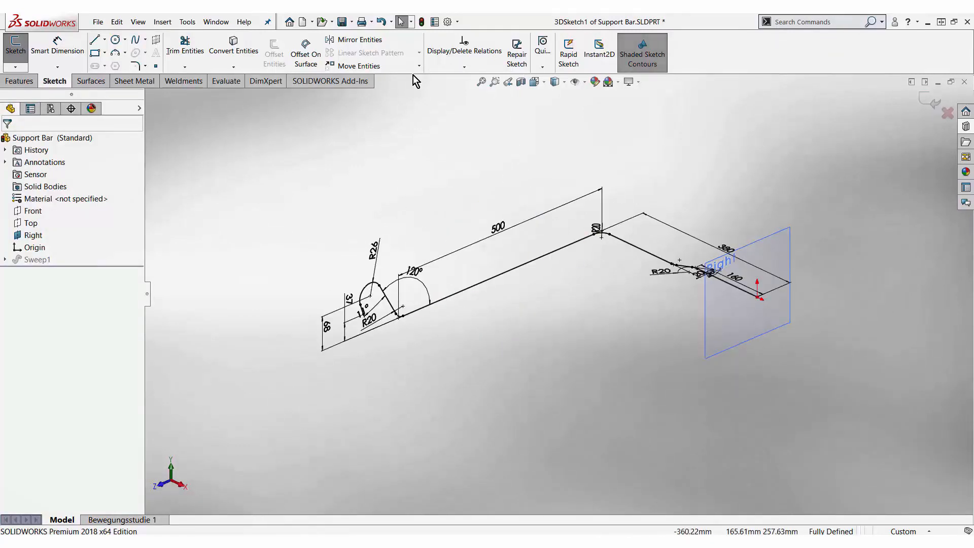
left_click(384, 38)
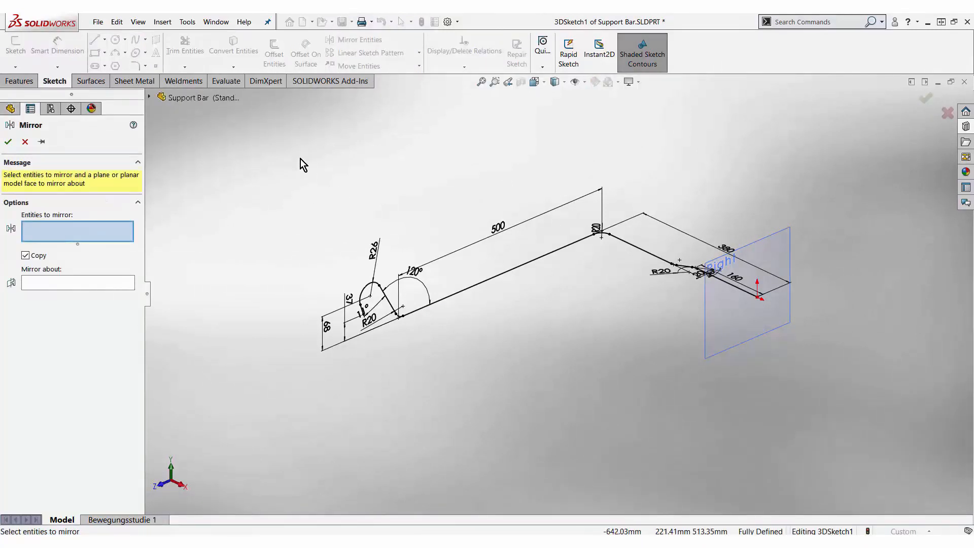
left_click_drag(318, 192, 771, 414)
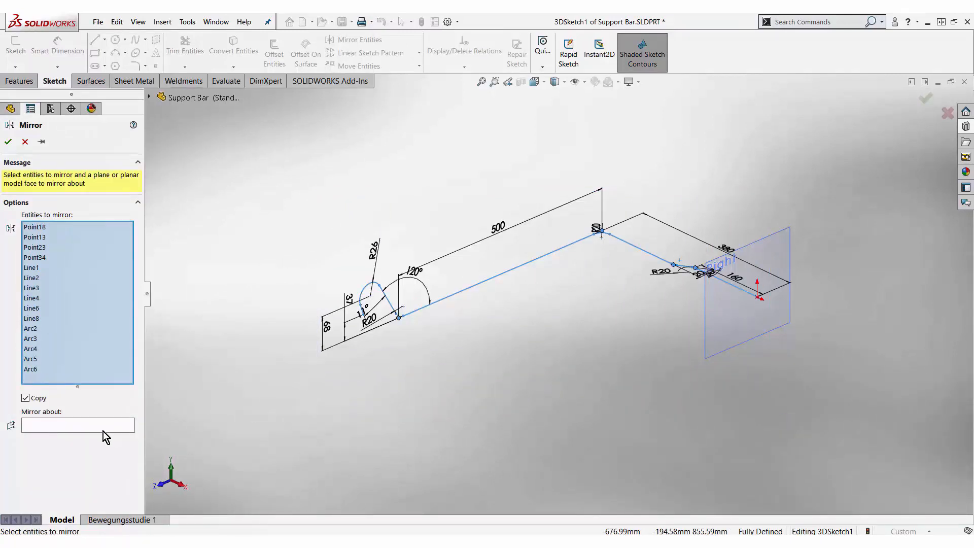
left_click(112, 427)
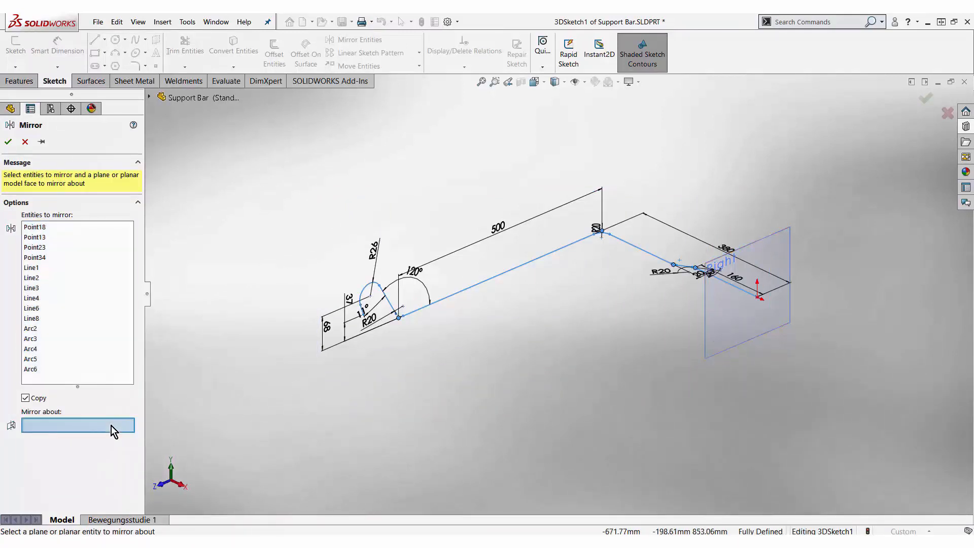
left_click(731, 329)
key("Return")
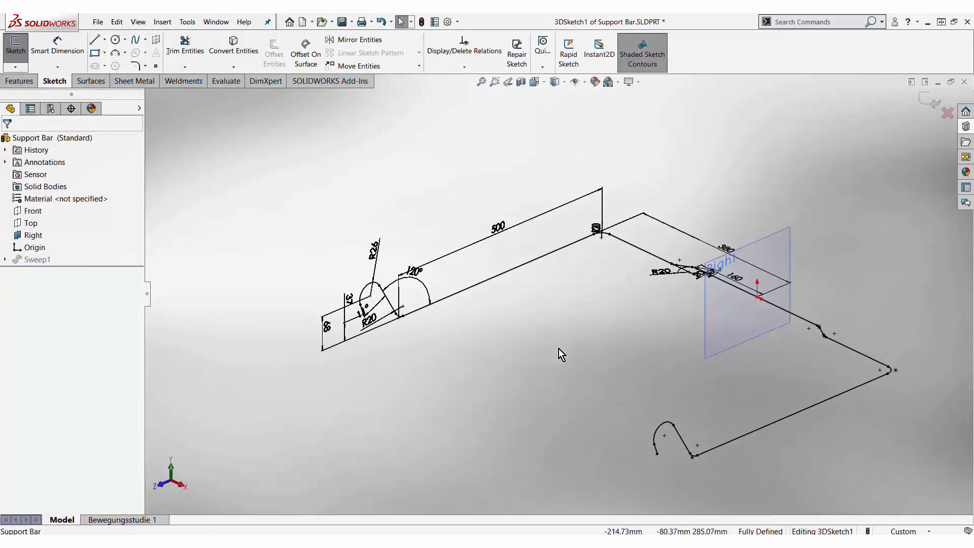
- Set the length dimension of the bar's long straight side to 600 mm
left_click(498, 227)
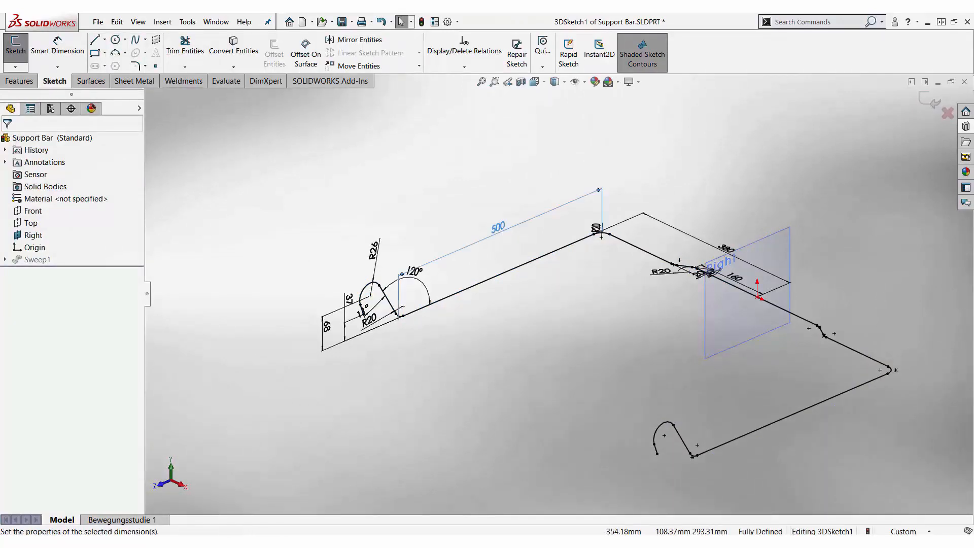
double_click(498, 227)
type("600")
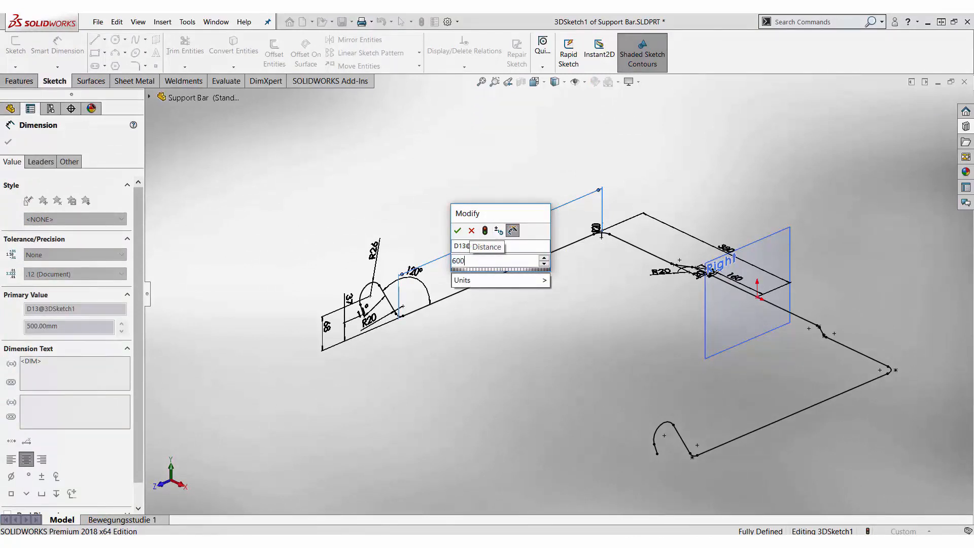
key("Return")
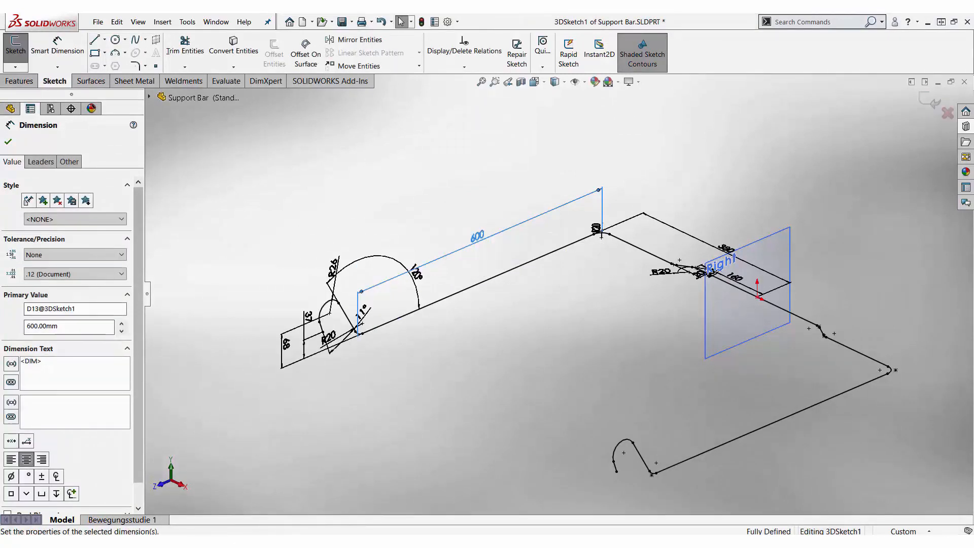
left_click(577, 152)
- Exit the 3D sketch and unsuppress the Sweep1 feature
key("d")
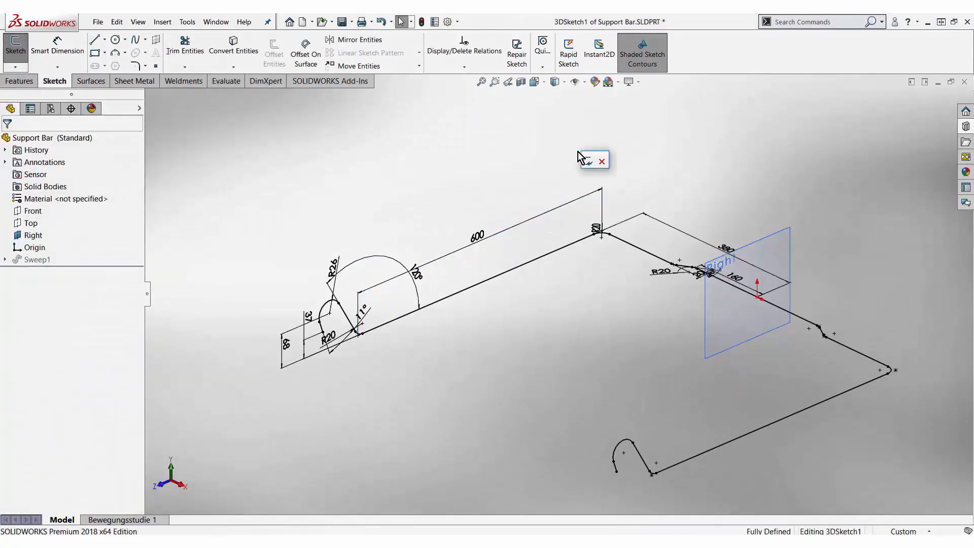
left_click(583, 163)
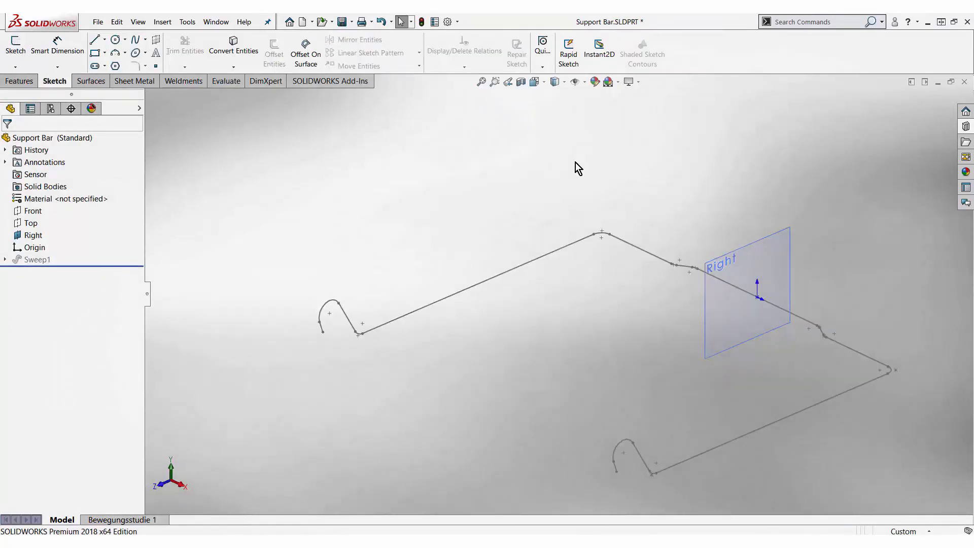
right_click(45, 261)
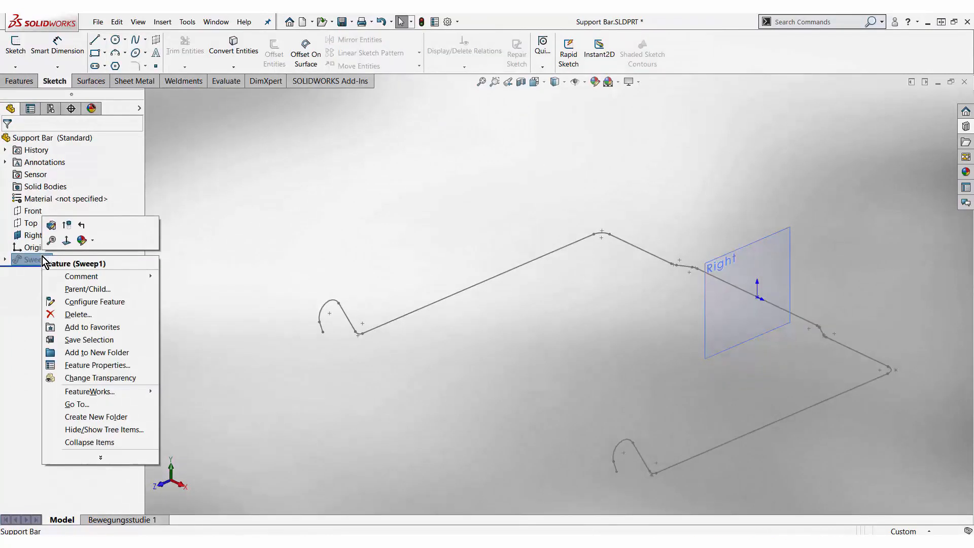
left_click(66, 227)
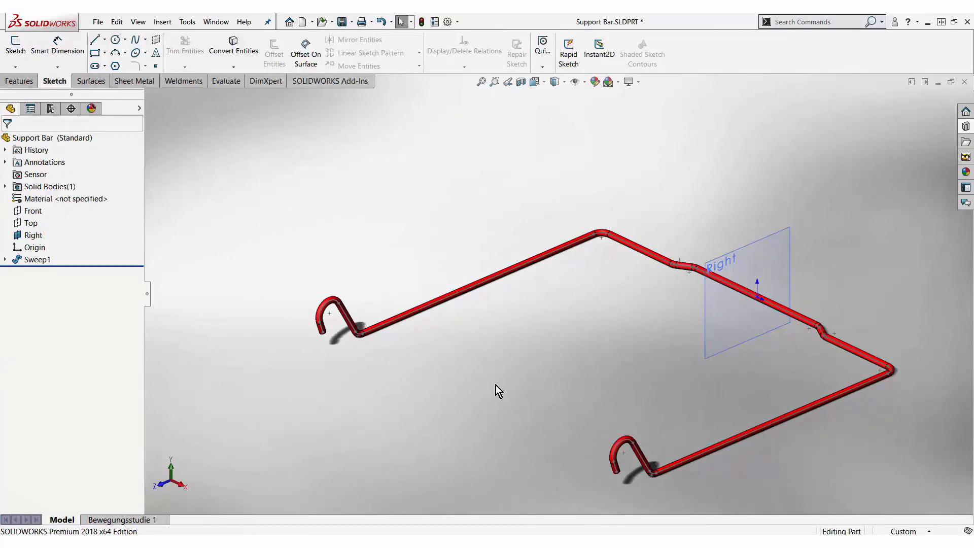
- Return to the CHASSIS assembly and rebuild it with the modified support bar
key("ctrl+Tab")
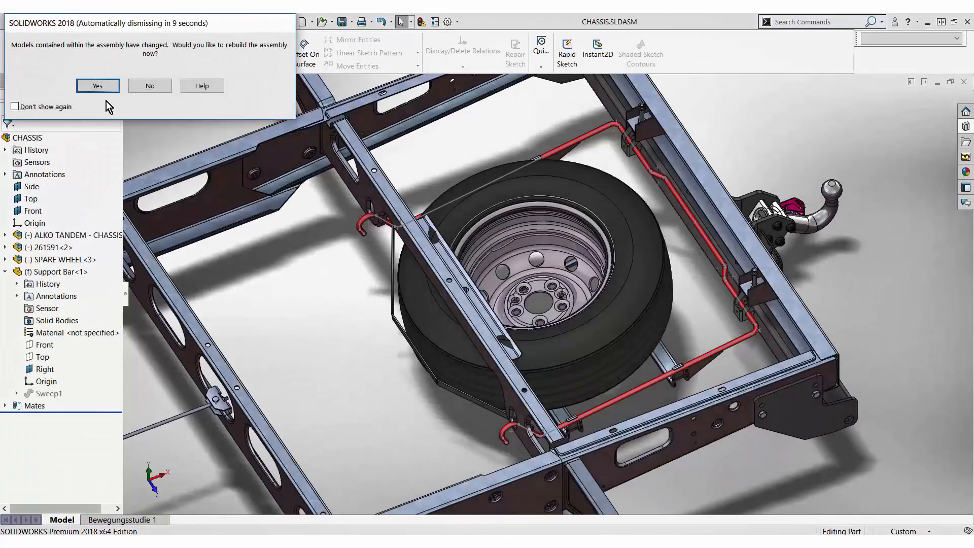
key("Return")
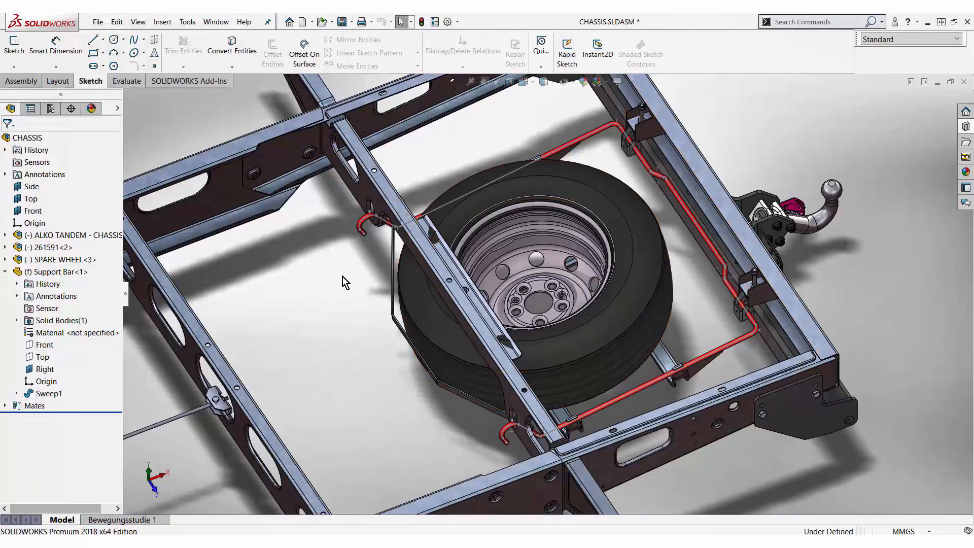
key("space")
left_click(650, 244)
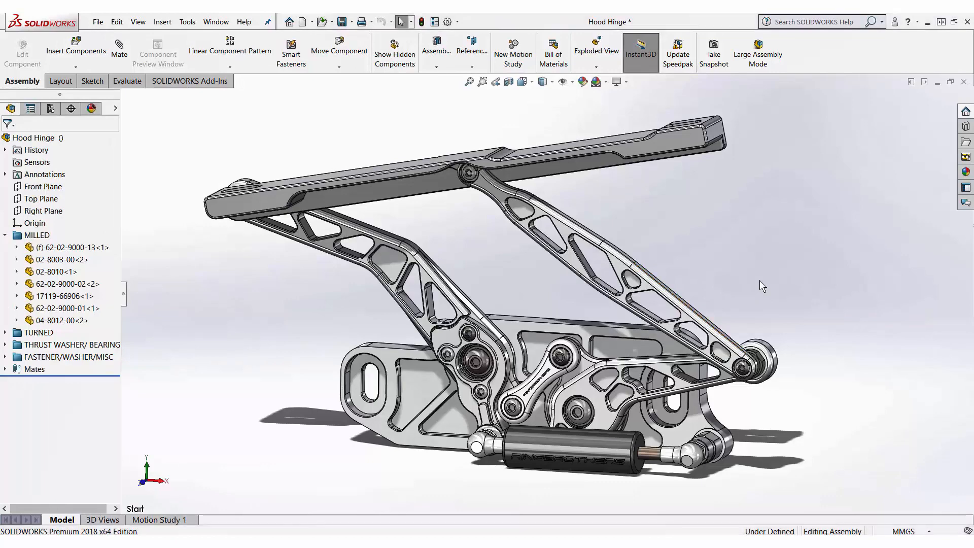
left_click(587, 393)
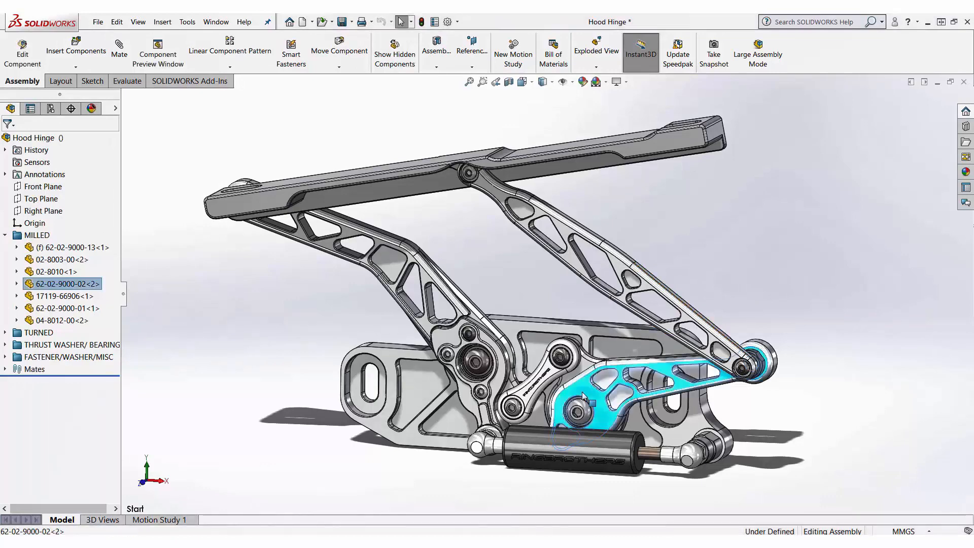
right_click(587, 393)
left_click(591, 157)
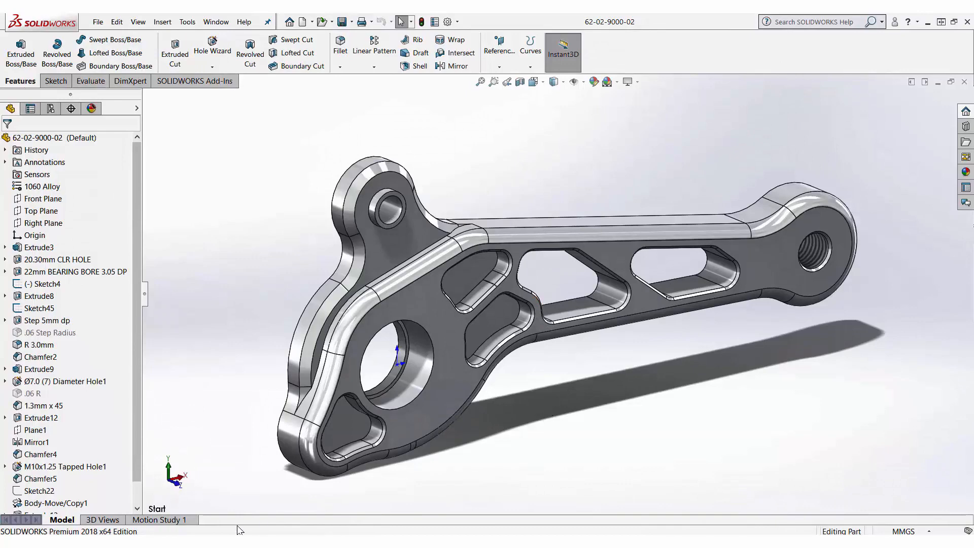
- Examine the arm's annotated *Front and Right 3D views, then go back to the ISO view
left_click(116, 520)
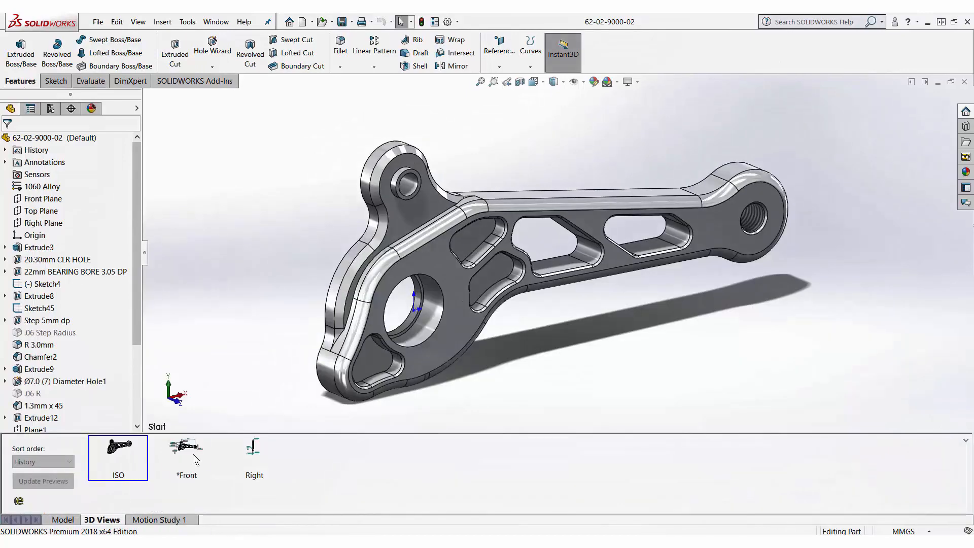
double_click(193, 454)
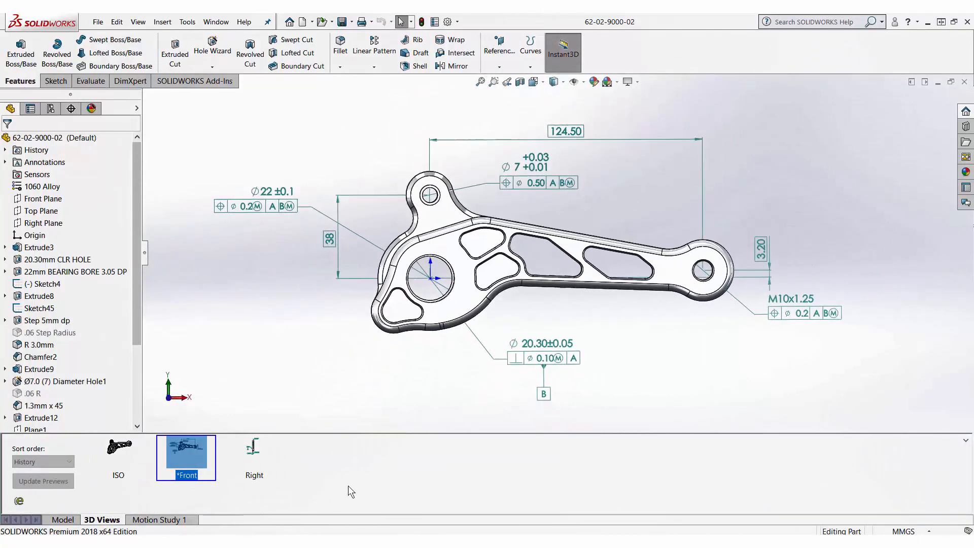
left_click(251, 443)
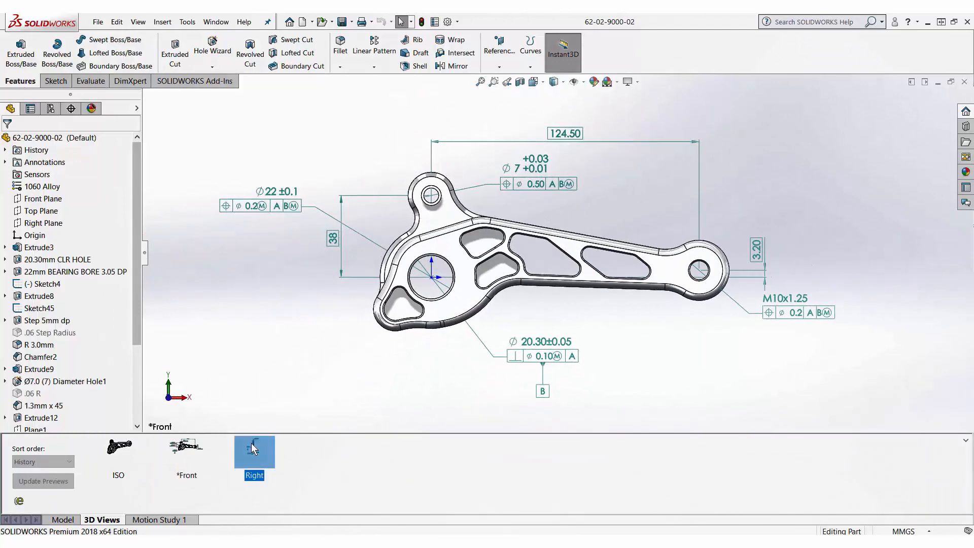
double_click(251, 442)
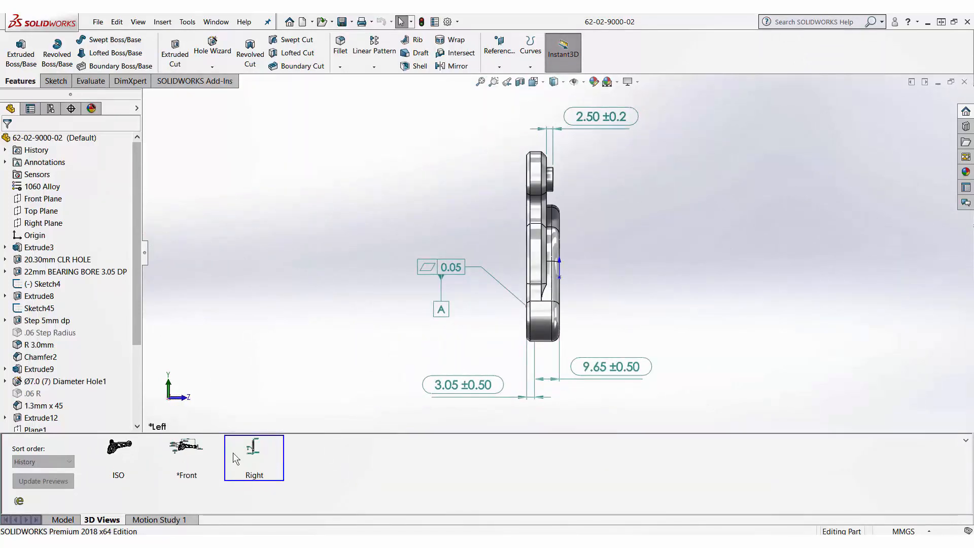
double_click(118, 449)
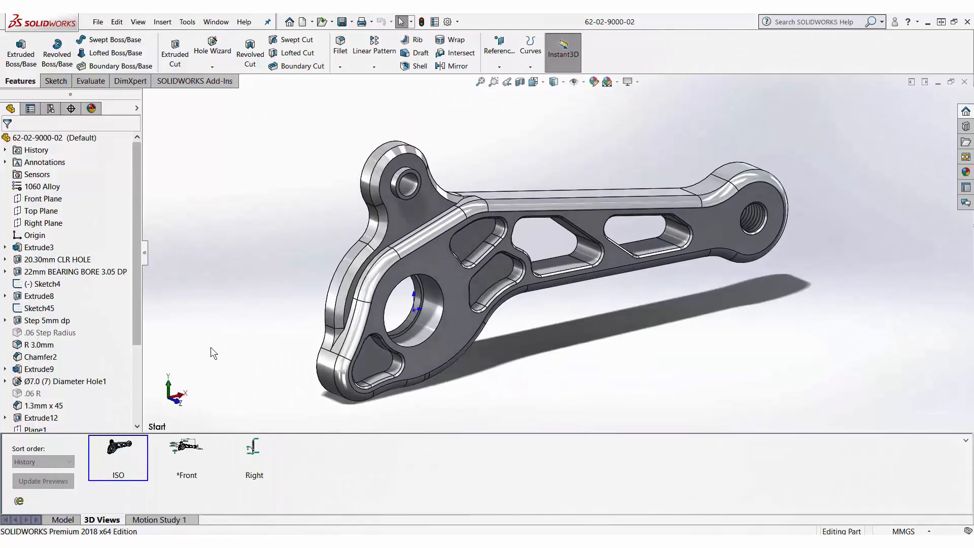
- Switch to the open Hood Hinge drawing at Sheet4
left_click(216, 22)
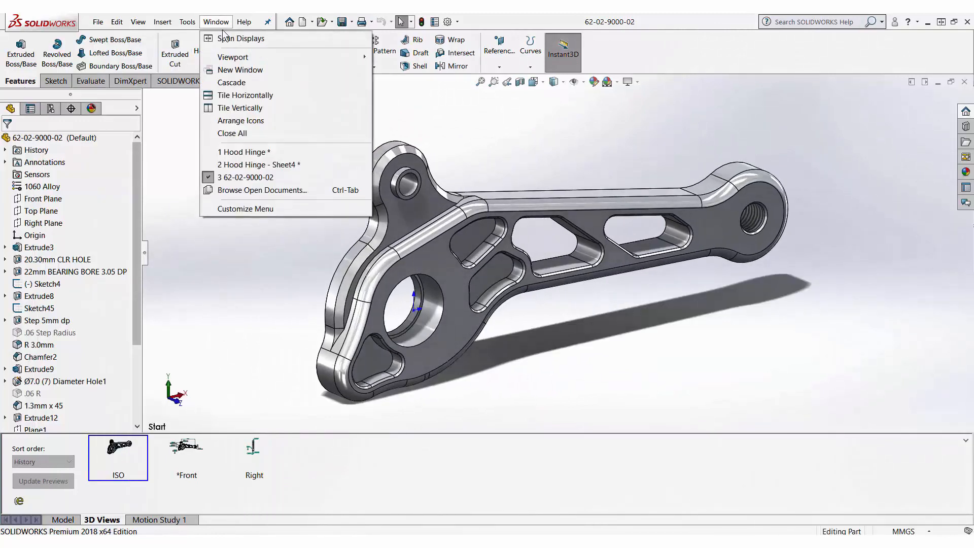
left_click(261, 165)
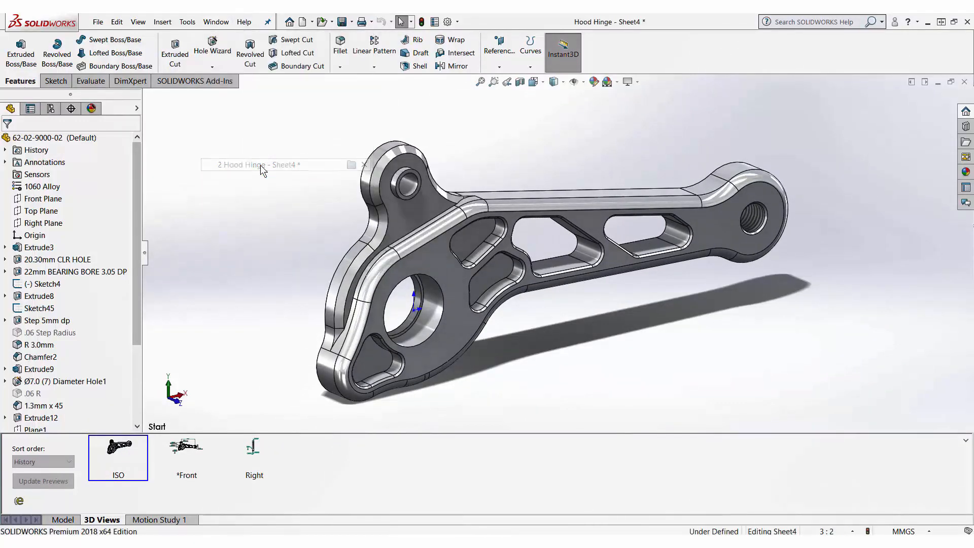
left_click(965, 157)
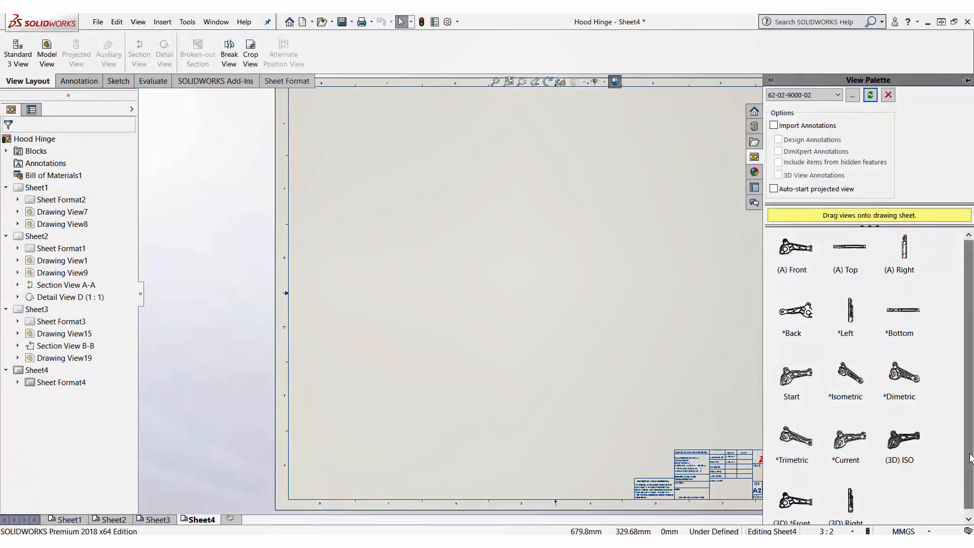
scroll(855, 493, "down", 1)
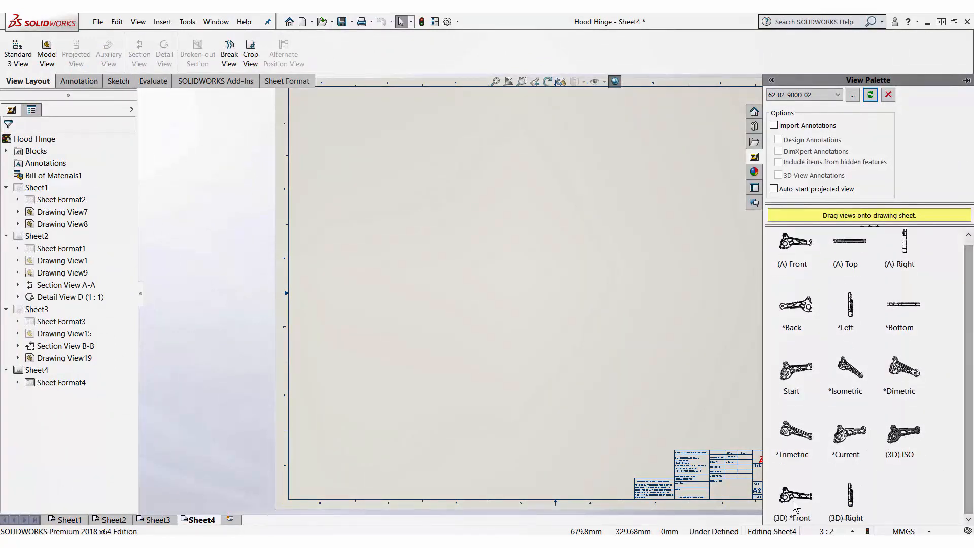
mouse_move(795, 506)
left_mouse_down()
mouse_move(741, 464)
mouse_move(412, 362)
mouse_move(422, 330)
left_mouse_up()
- Place the arm's (3D) Right view beside the front view and its (3D) ISO view above them on Sheet4
left_click(968, 159)
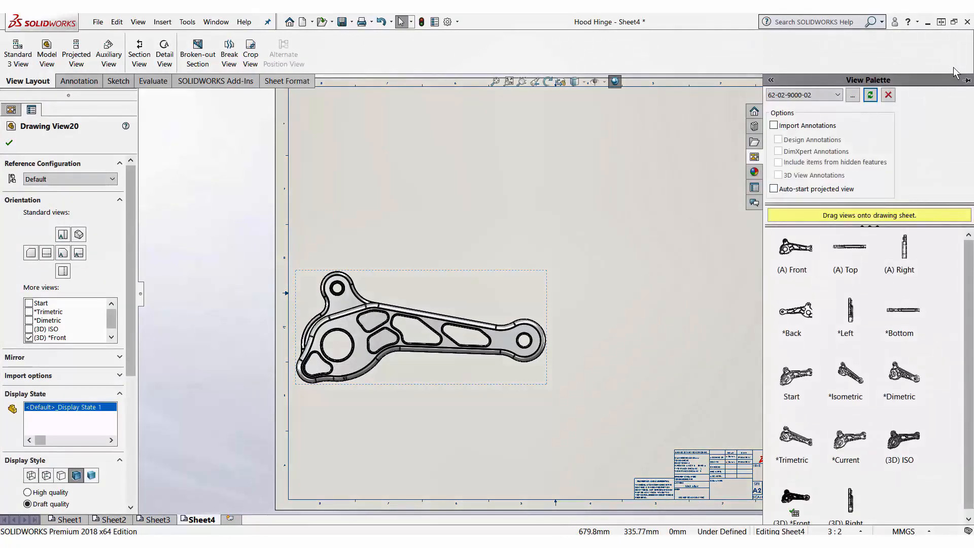
left_click(967, 81)
mouse_move(855, 506)
left_mouse_down()
mouse_move(653, 408)
mouse_move(559, 327)
left_mouse_up()
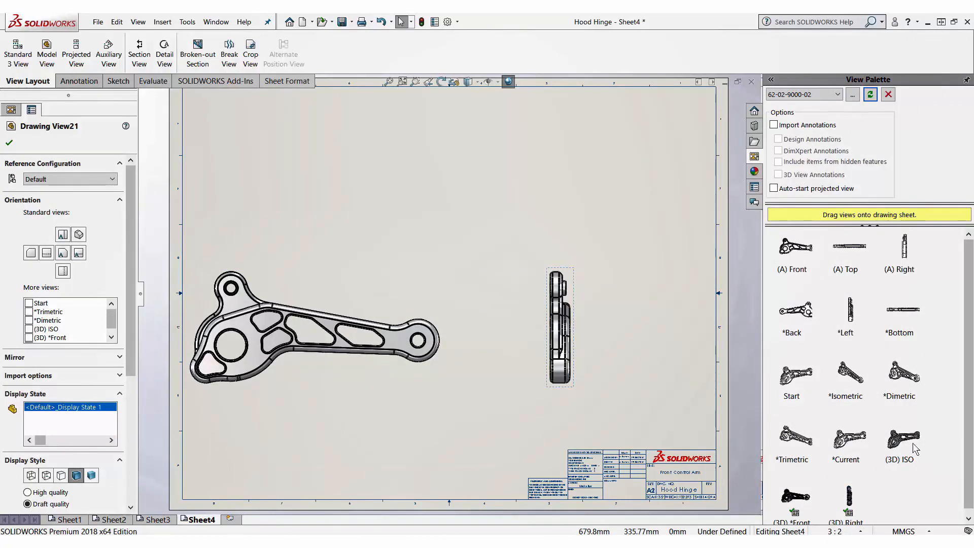
left_click_drag(903, 439, 410, 171)
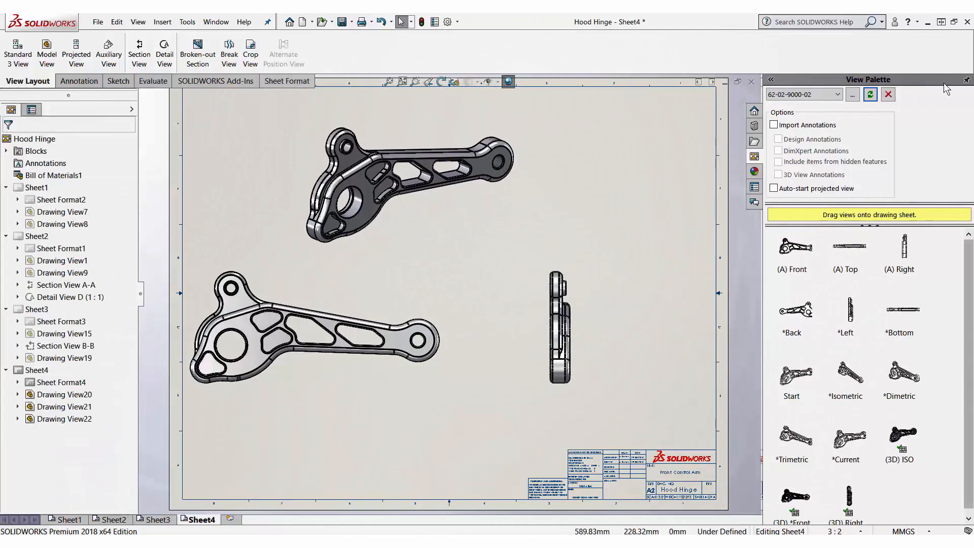
left_click(966, 80)
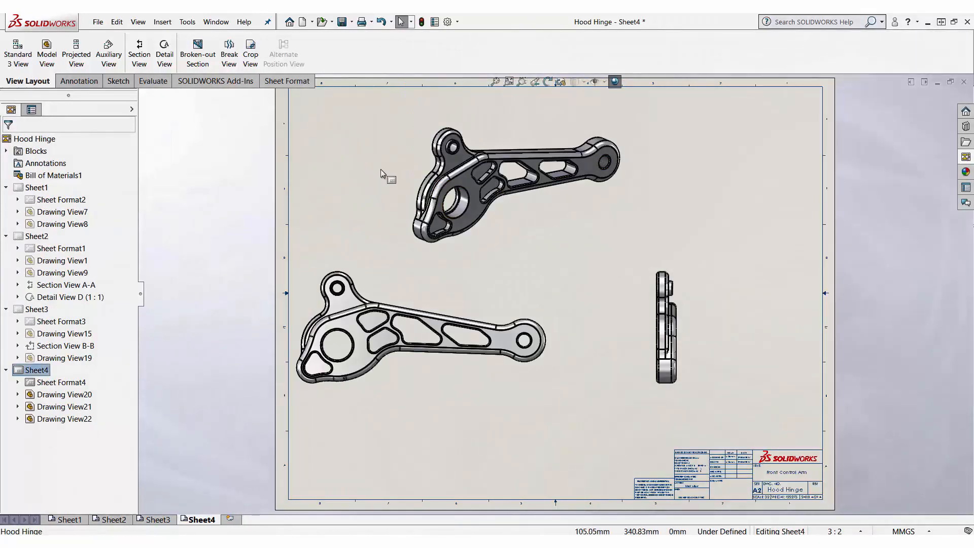
- Import the 3D view annotations into the arm's front view on Sheet4
left_click(406, 385)
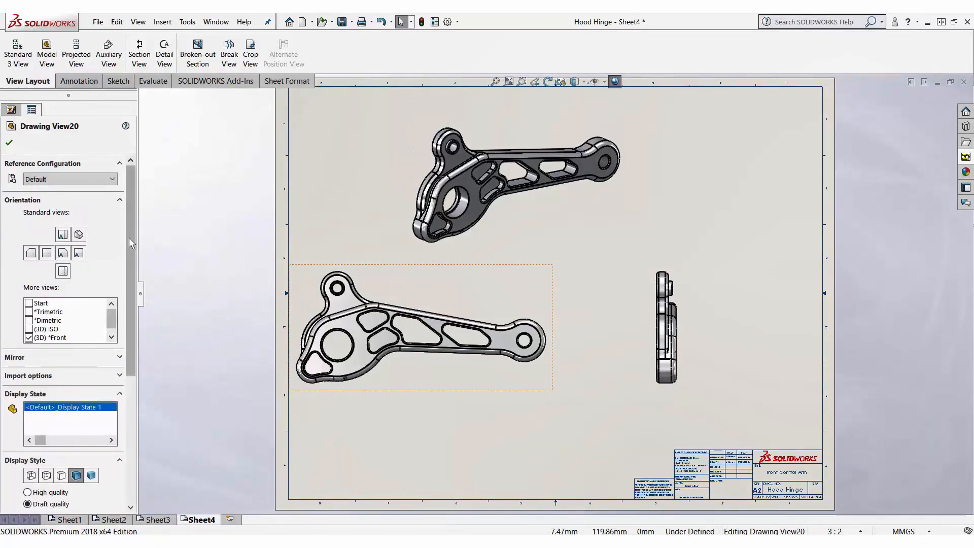
left_click_drag(131, 286, 131, 351)
left_click(118, 266)
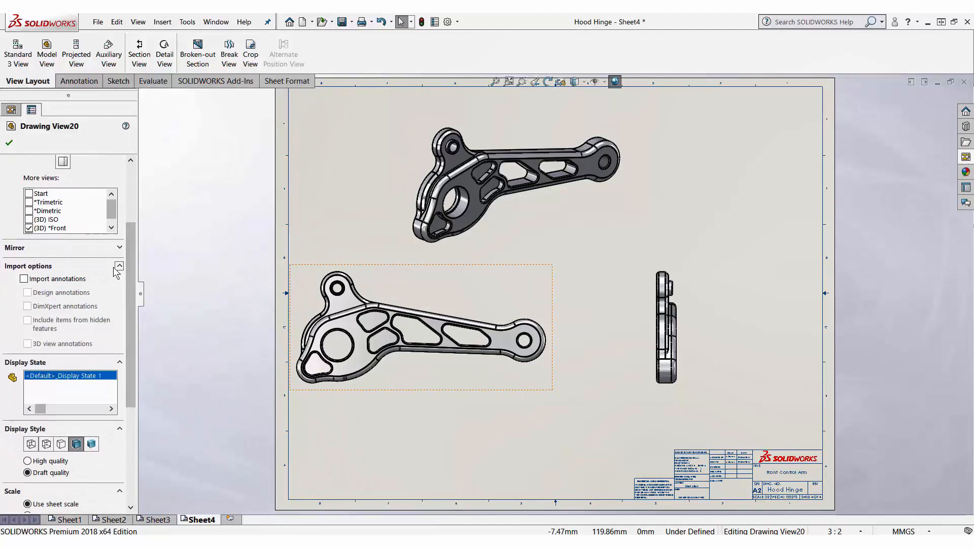
left_click(24, 279)
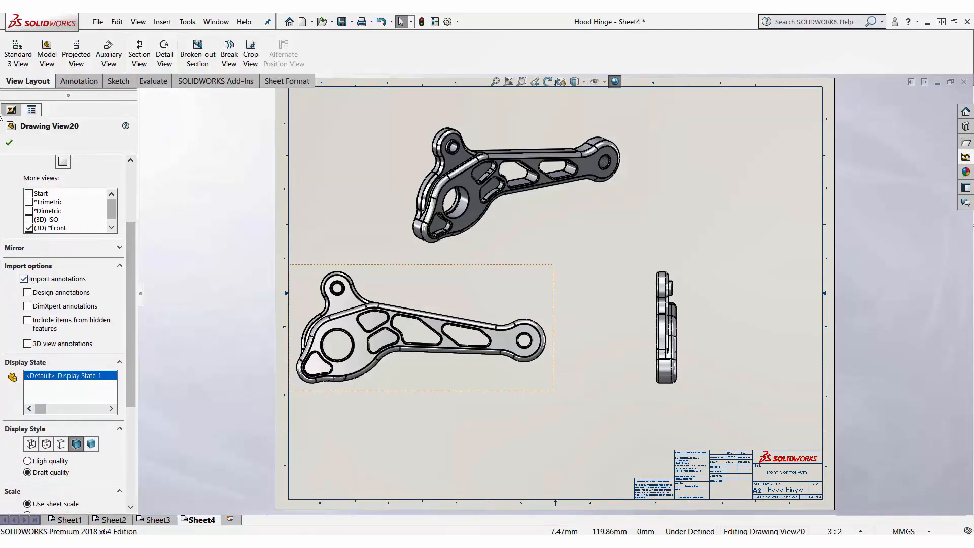
left_click(27, 344)
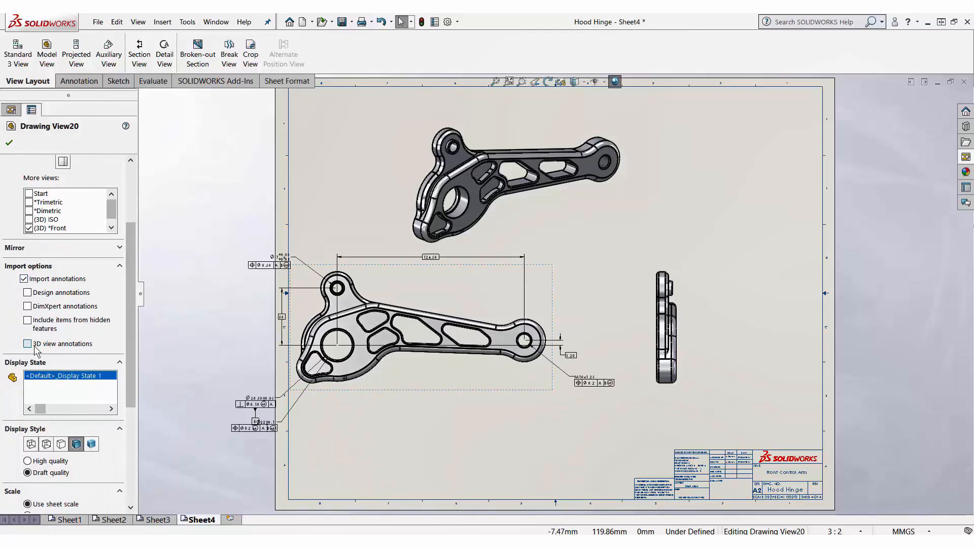
left_click(405, 451)
- Import the 3D view annotations into the arm's right view on Sheet4
scroll(227, 251, "down", 2)
scroll(761, 352, "up", 5)
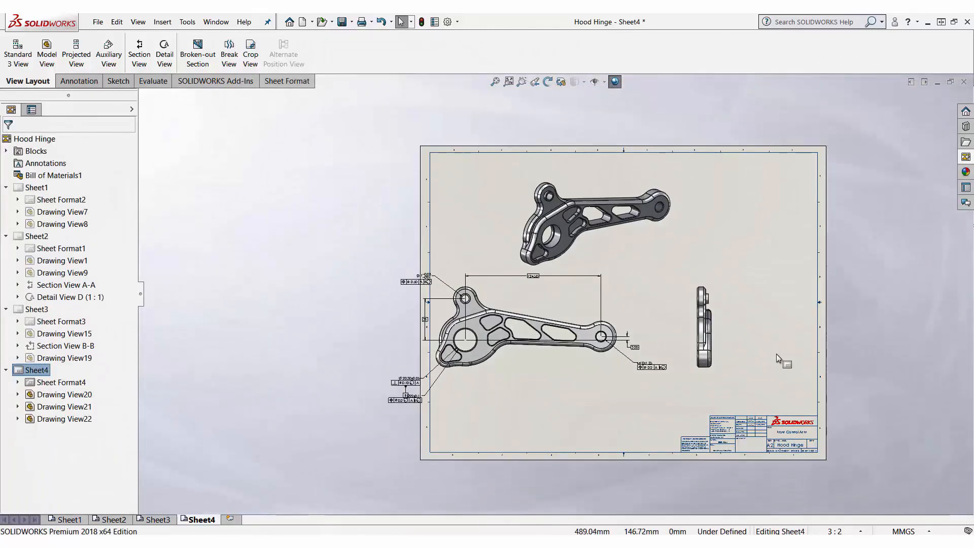
left_click(709, 366)
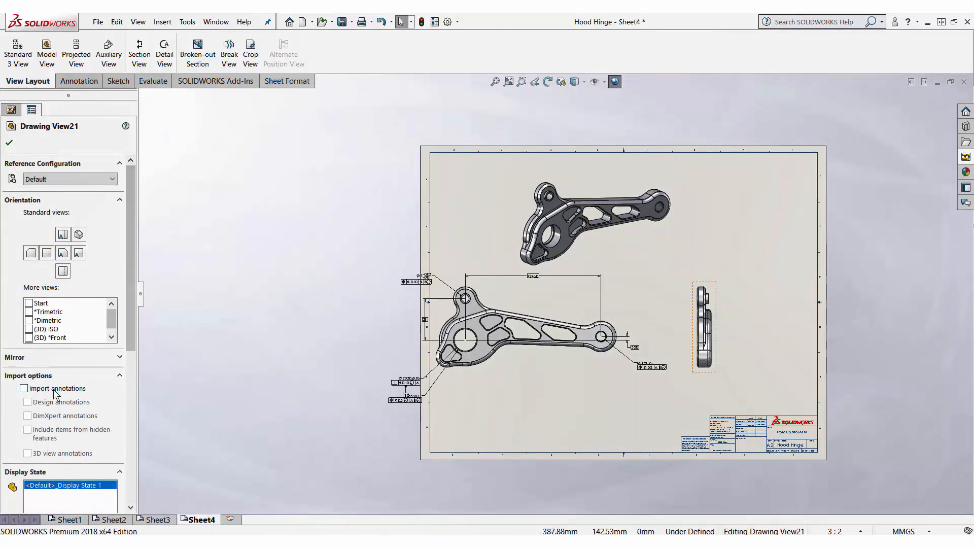
left_click(57, 452)
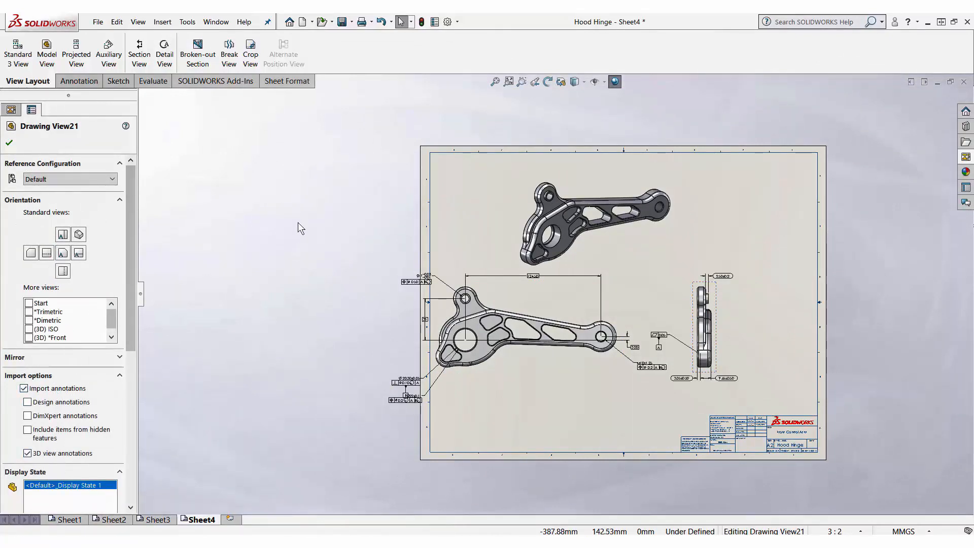
left_click(291, 264)
scroll(703, 300, "down", 2)
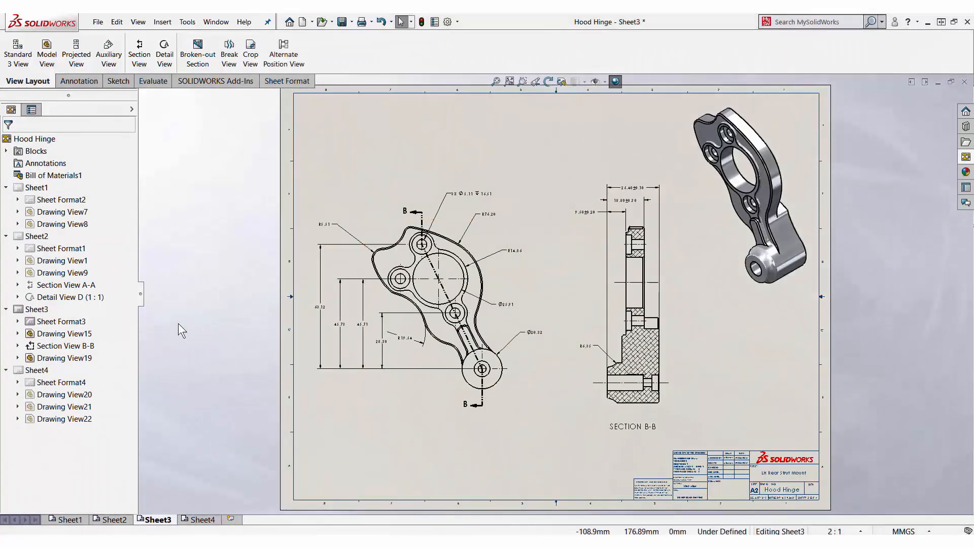
- Add a hole callout to the stepped hole in the Ø20.32 boss on Sheet3, placing its text to the lower right of the boss
right_click_drag(256, 403, 300, 466)
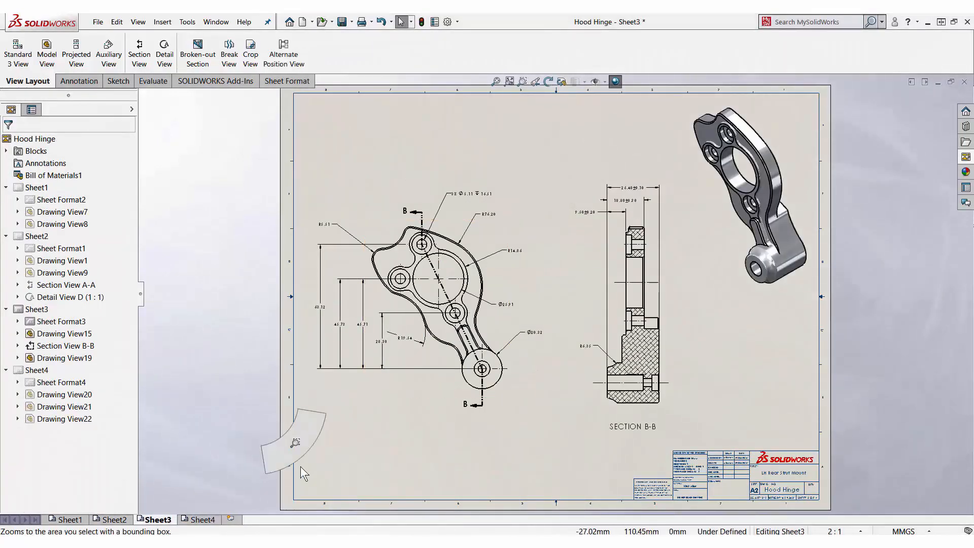
left_click_drag(400, 291, 554, 444)
key("Escape")
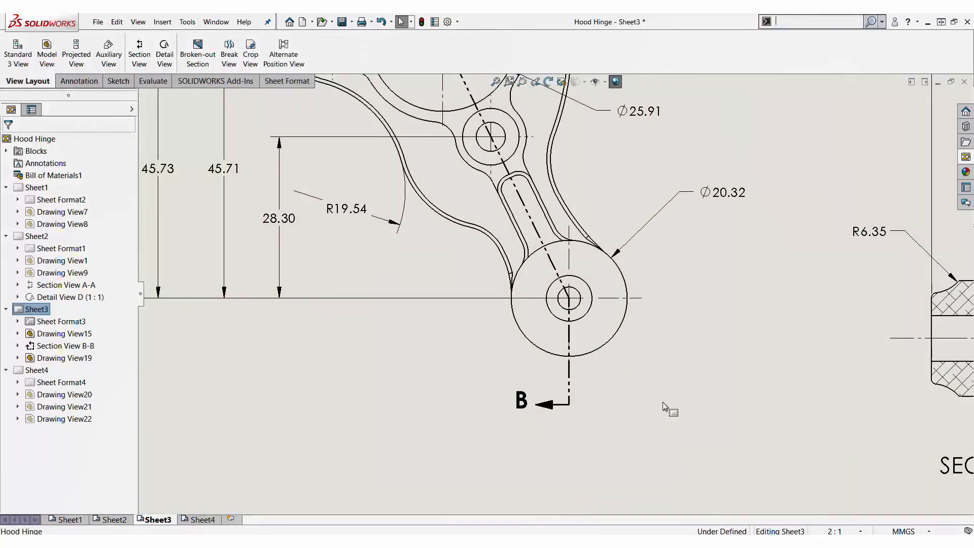
key("s")
left_click(732, 411)
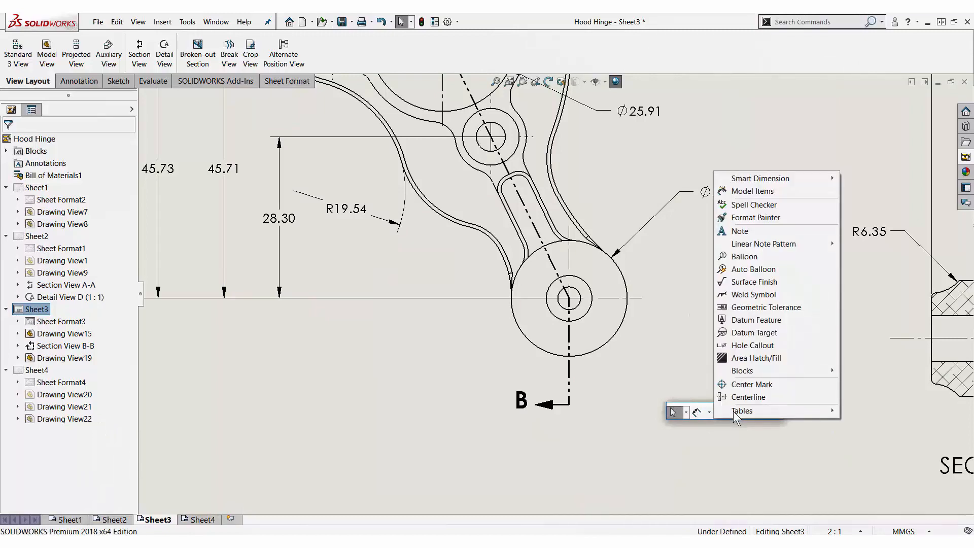
left_click(749, 354)
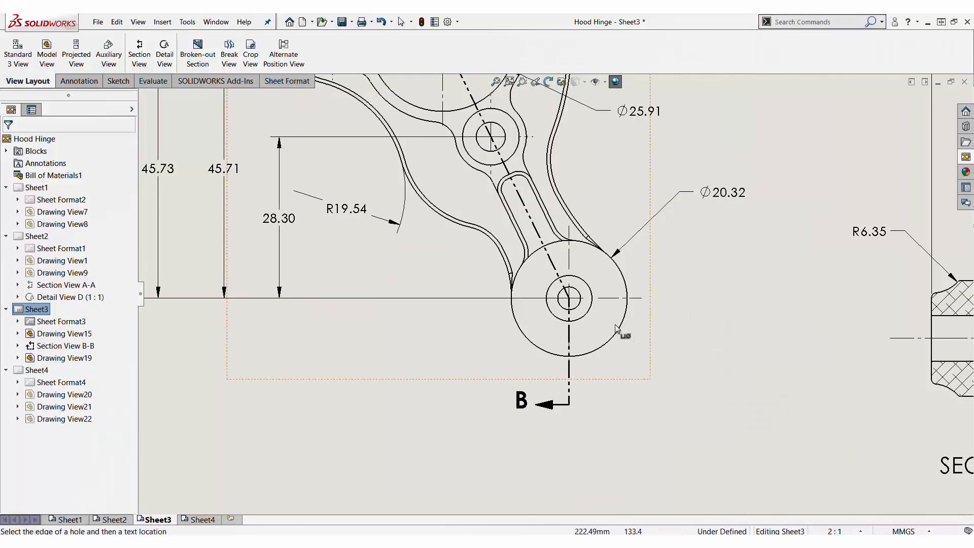
left_click(591, 315)
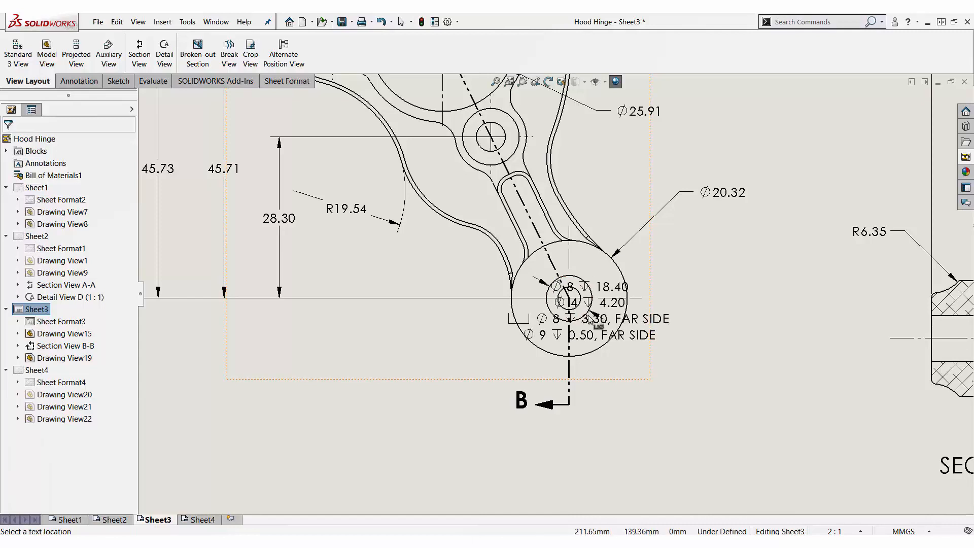
left_click(746, 404)
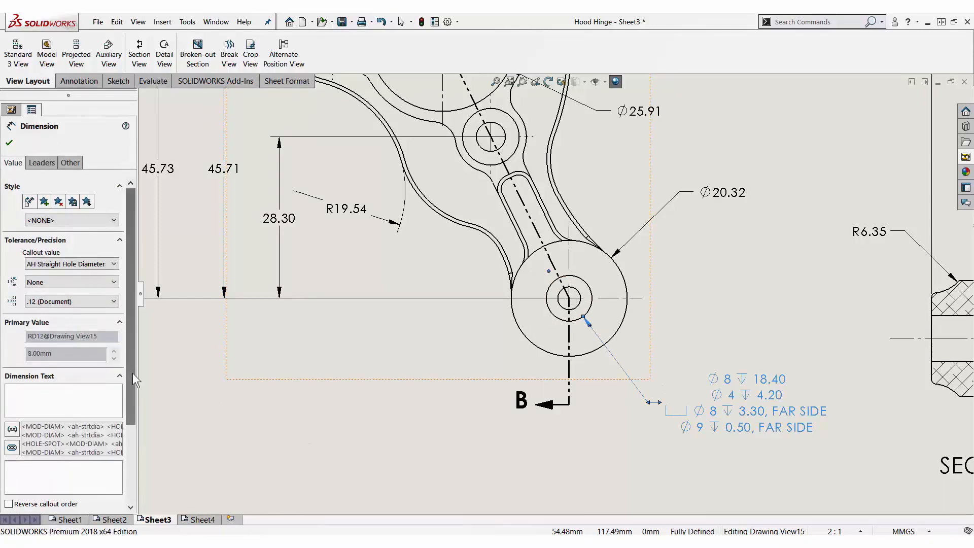
- Reverse the order of the new hole callout and switch its near and far side messages
left_click_drag(132, 372, 128, 450)
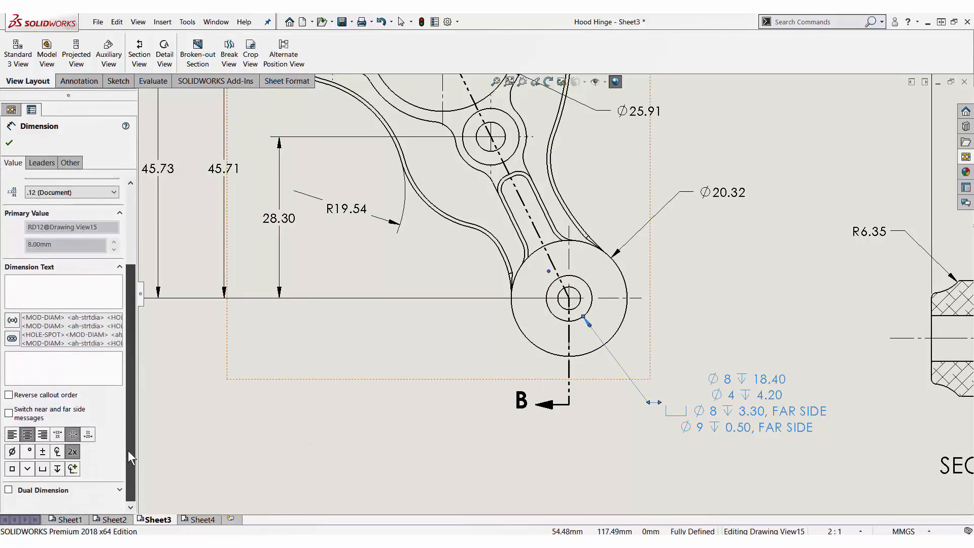
left_click(8, 413)
left_click(9, 395)
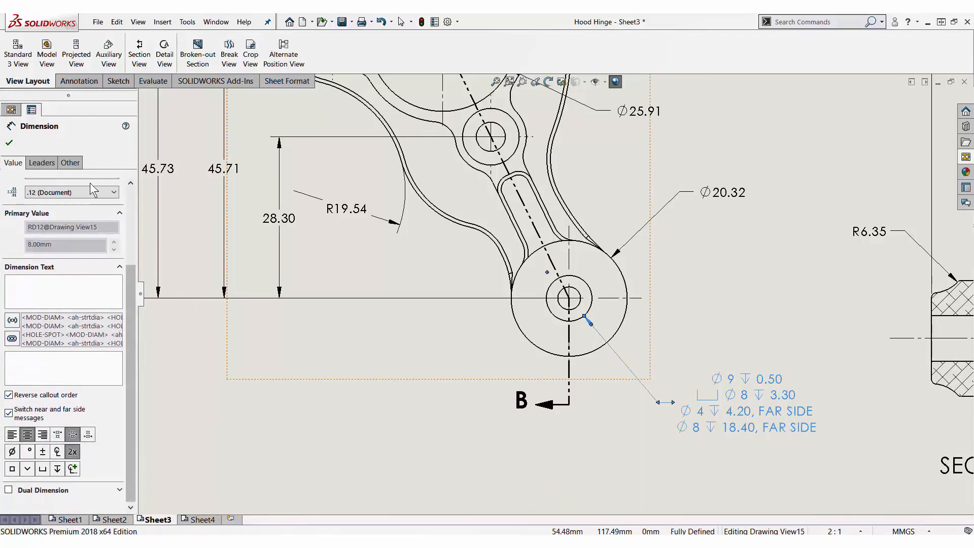
left_click(10, 144)
left_click(799, 281)
key("f")
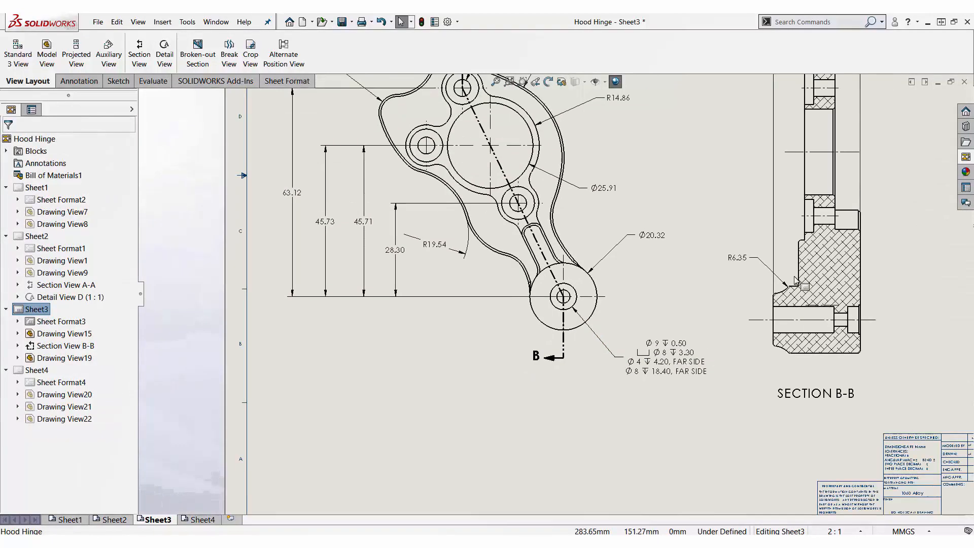
- Assign the crosshatch of Section View B-B to the Hatch layer
mouse_move(900, 210)
middle_mouse_down()
mouse_move(732, 296)
mouse_move(674, 313)
middle_mouse_up()
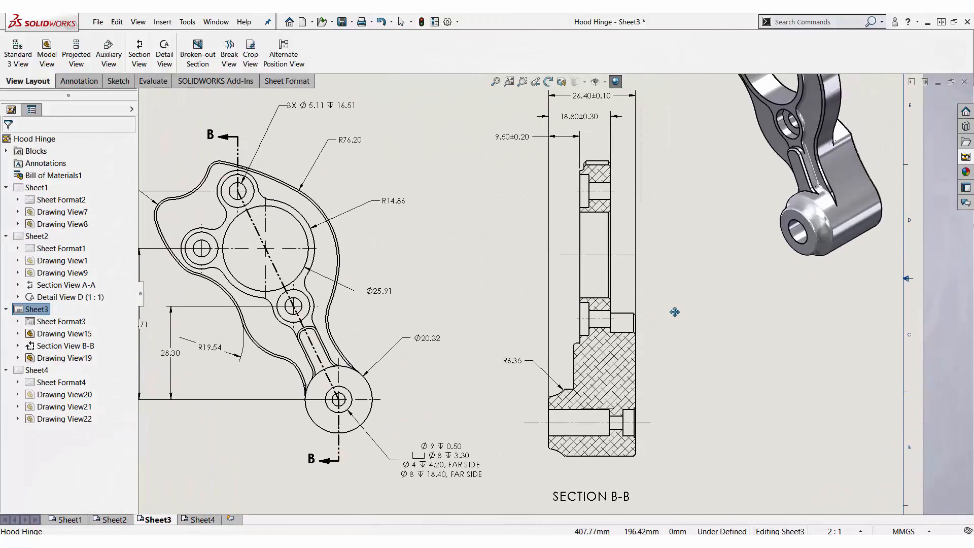
left_click(616, 381)
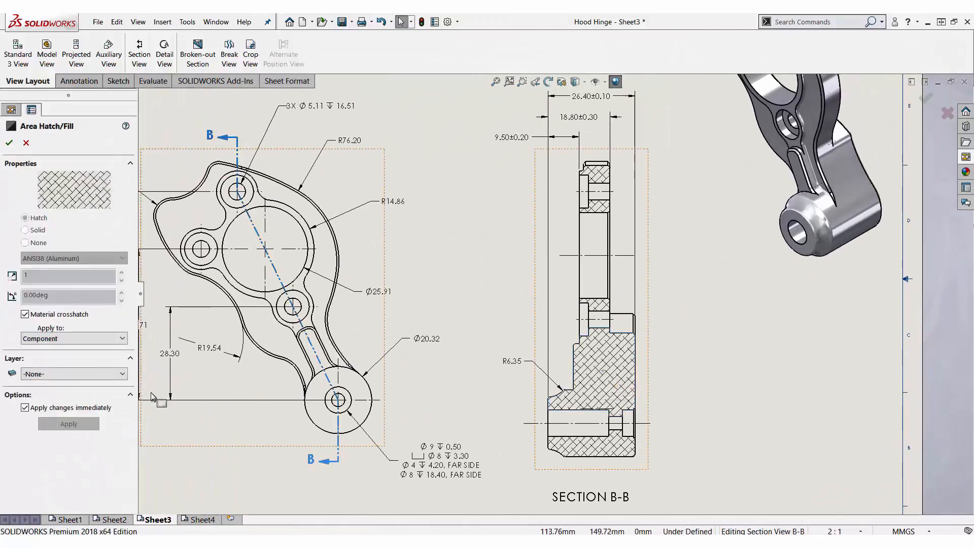
left_click(93, 375)
left_click(66, 435)
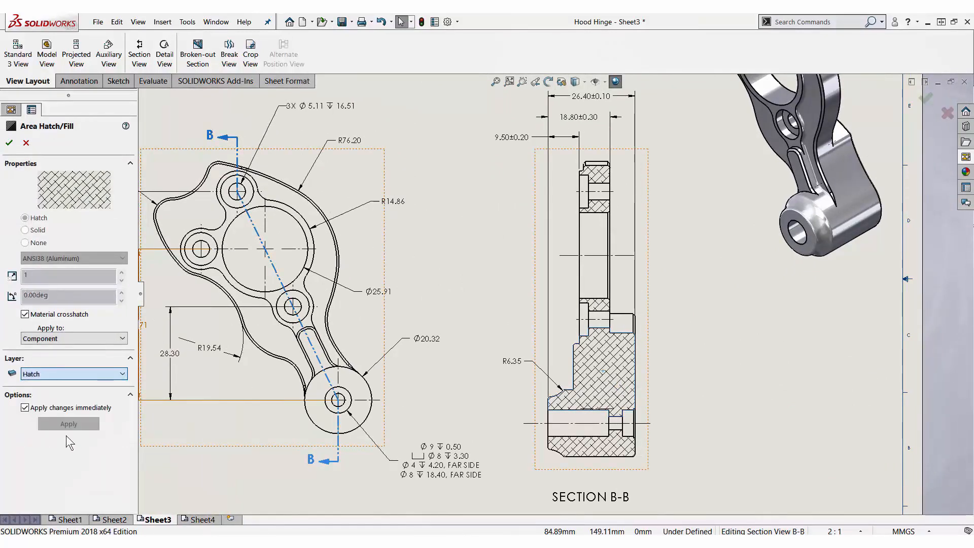
left_click(10, 143)
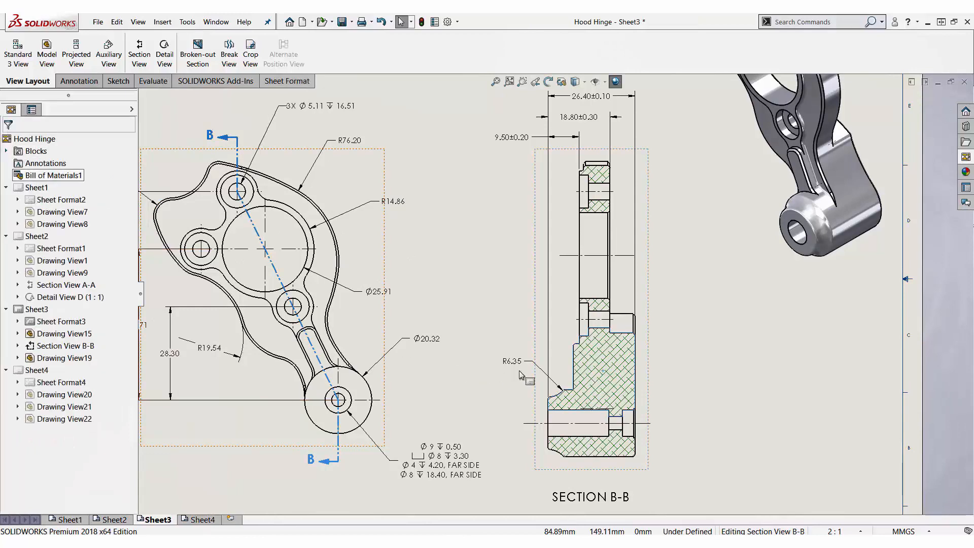
scroll(608, 380, "down", 2)
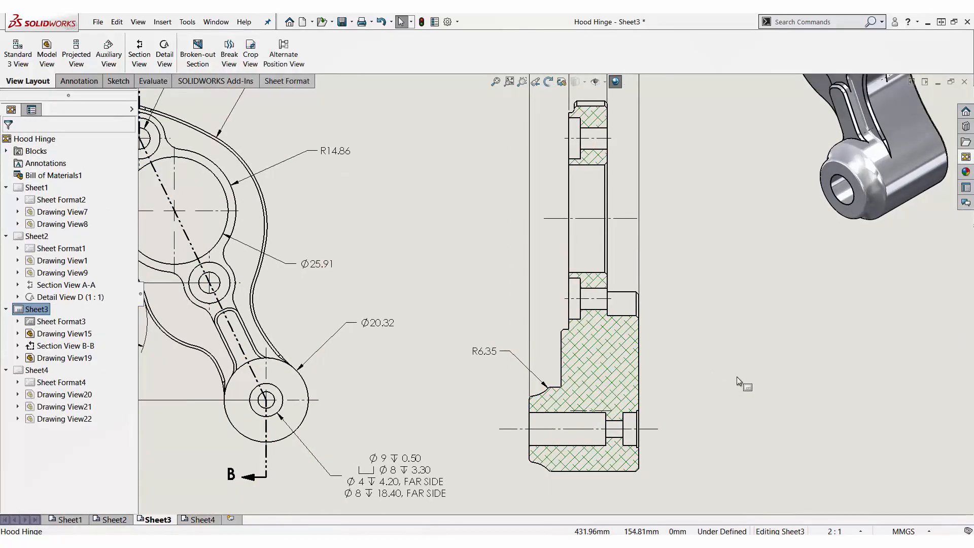
- Set the trailing zeroes of tolerances to Remove in the document's dimension properties
key("f")
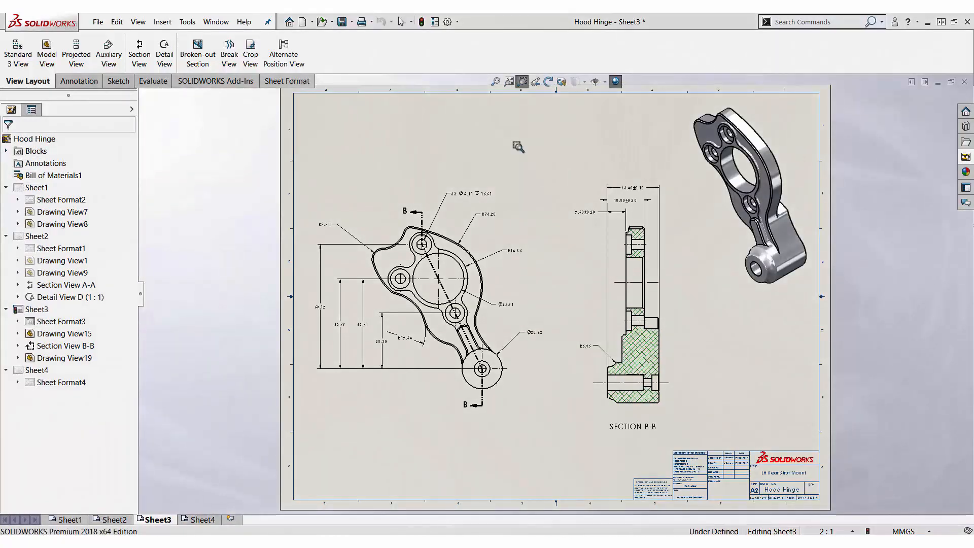
left_click_drag(547, 147, 723, 332)
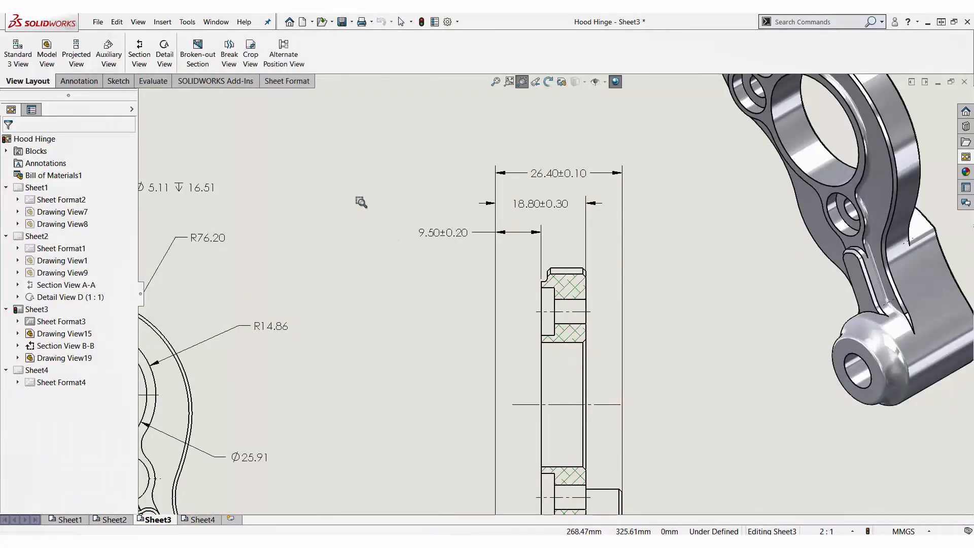
key("Escape")
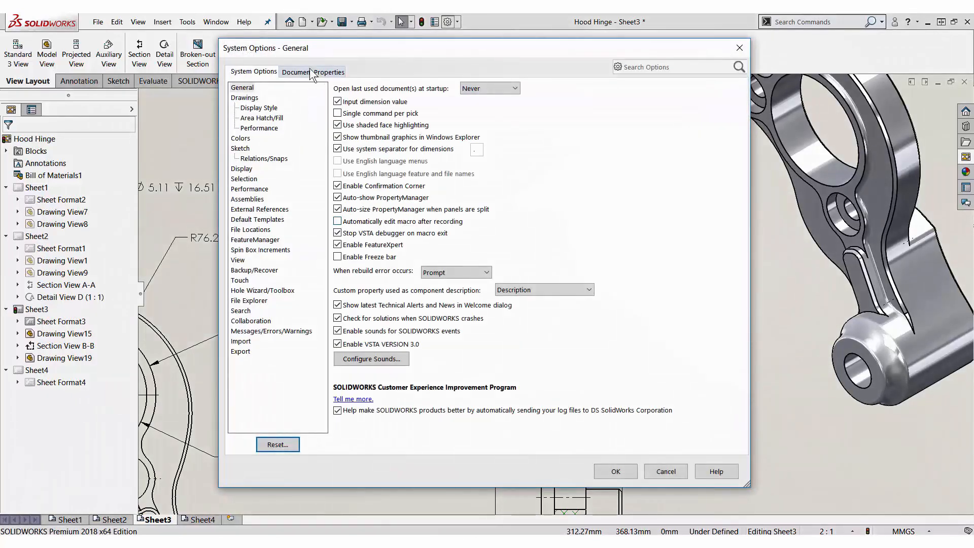
left_click(313, 71)
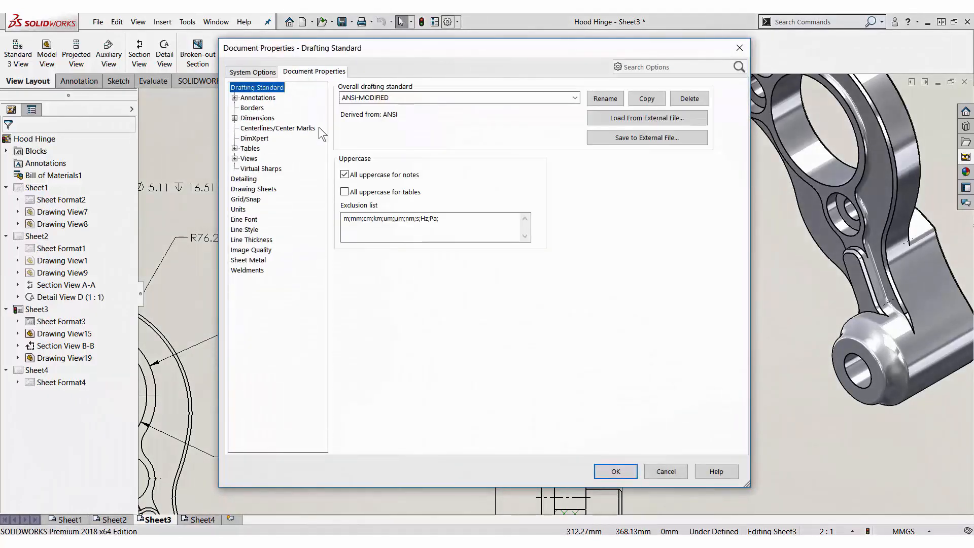
left_click(257, 118)
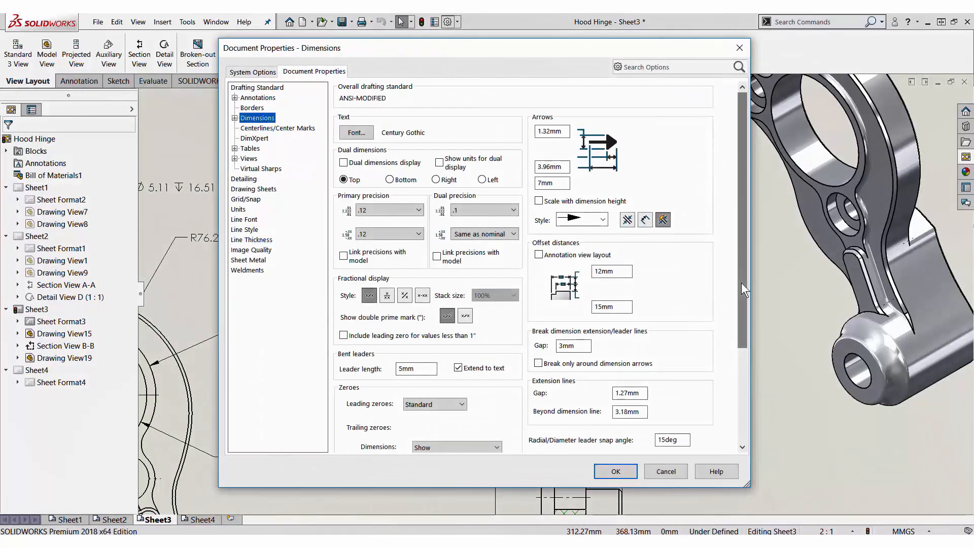
left_click_drag(743, 289, 756, 398)
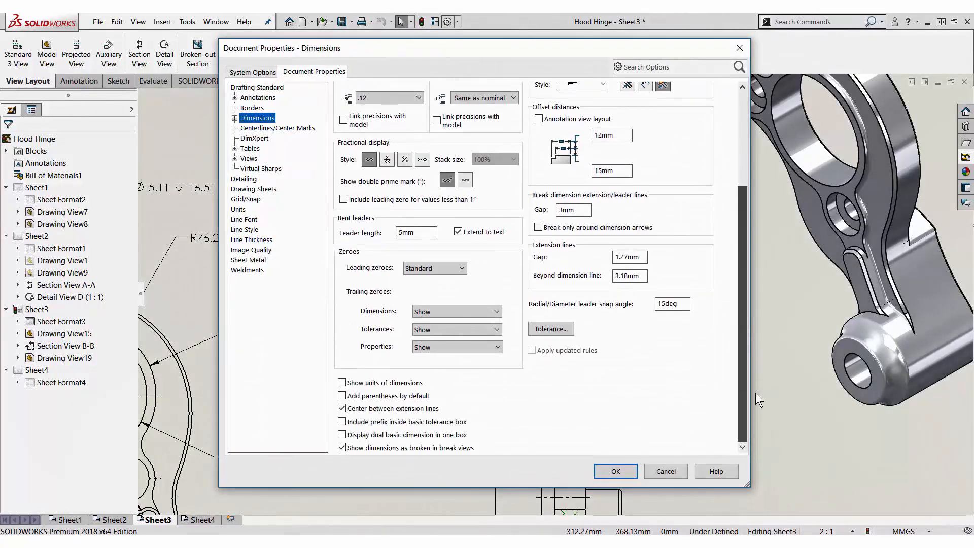
left_click(449, 325)
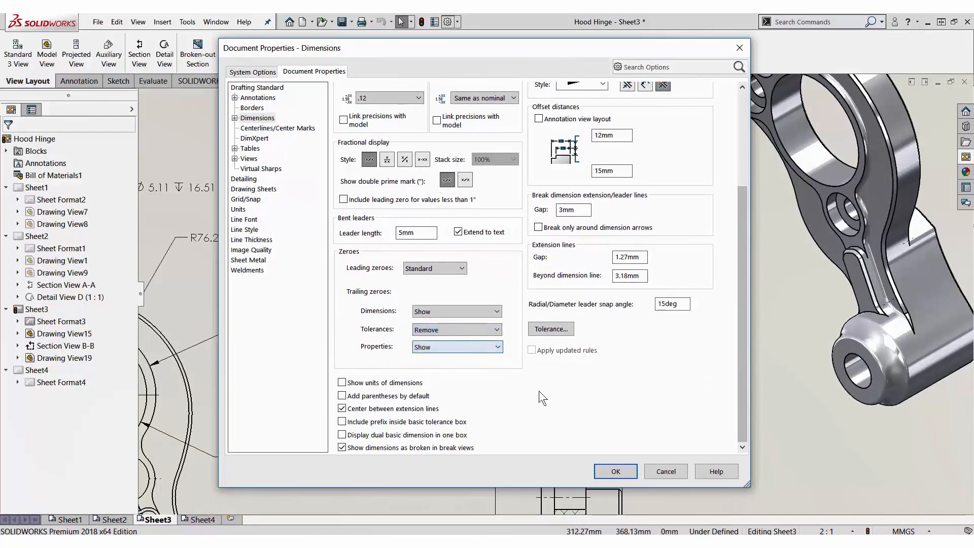
left_click(600, 474)
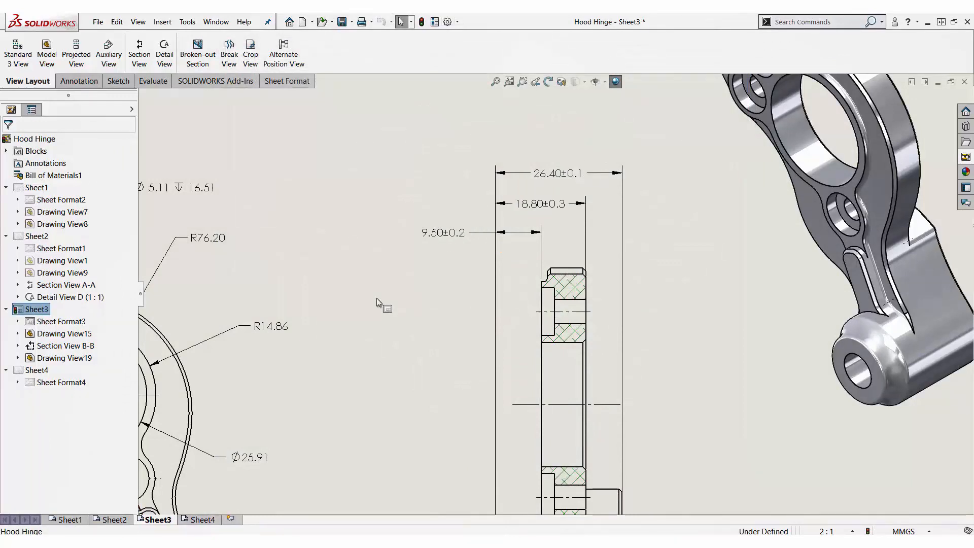
- Cut a 10 mm deep broken-out section in Section View A-A on Sheet2 from its sketched rectangle, with auto hatching at randomized scale and fasteners excluded
key("f")
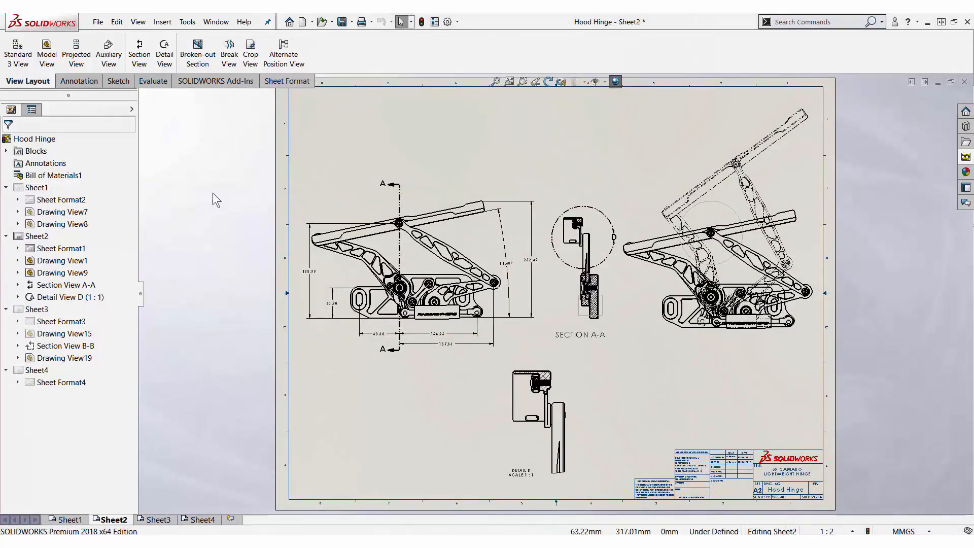
key("z")
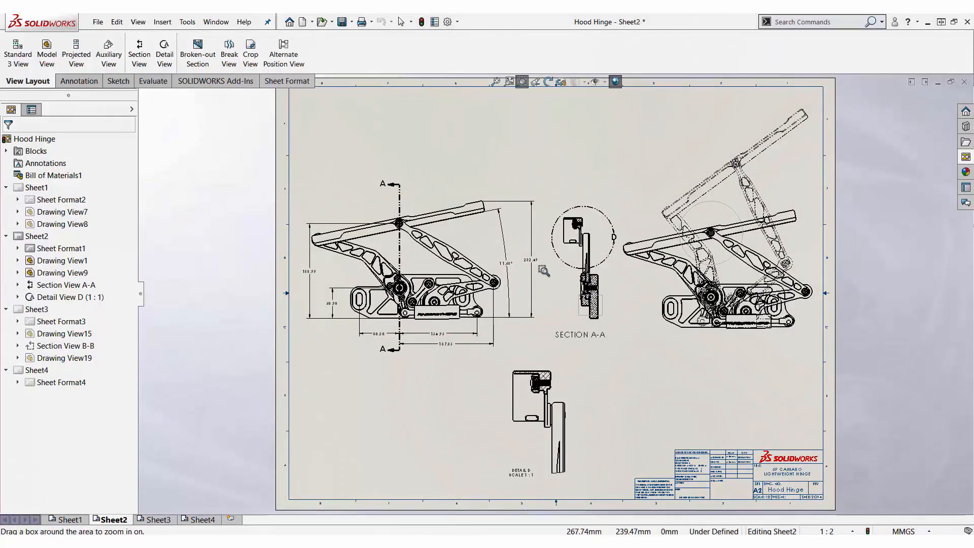
left_click_drag(543, 270, 635, 364)
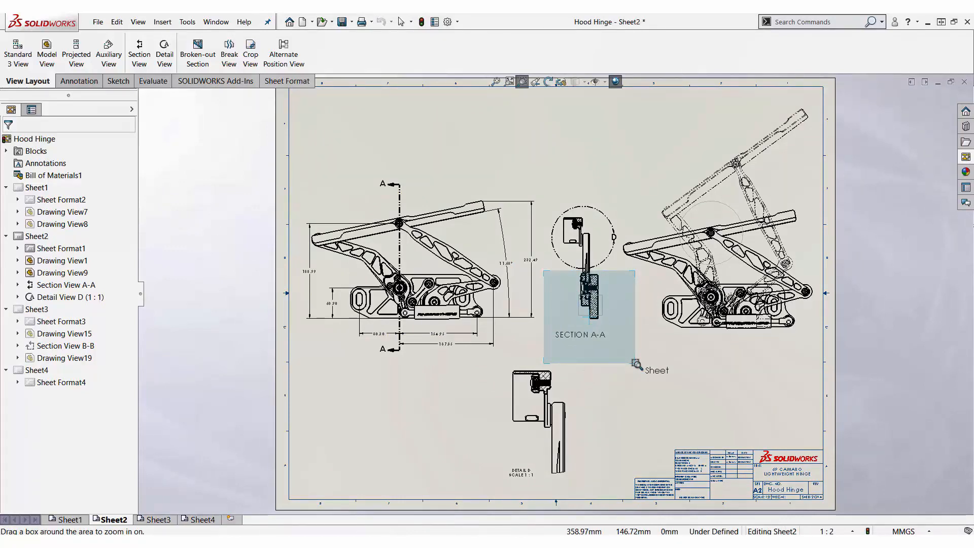
left_click_drag(635, 363, 639, 359)
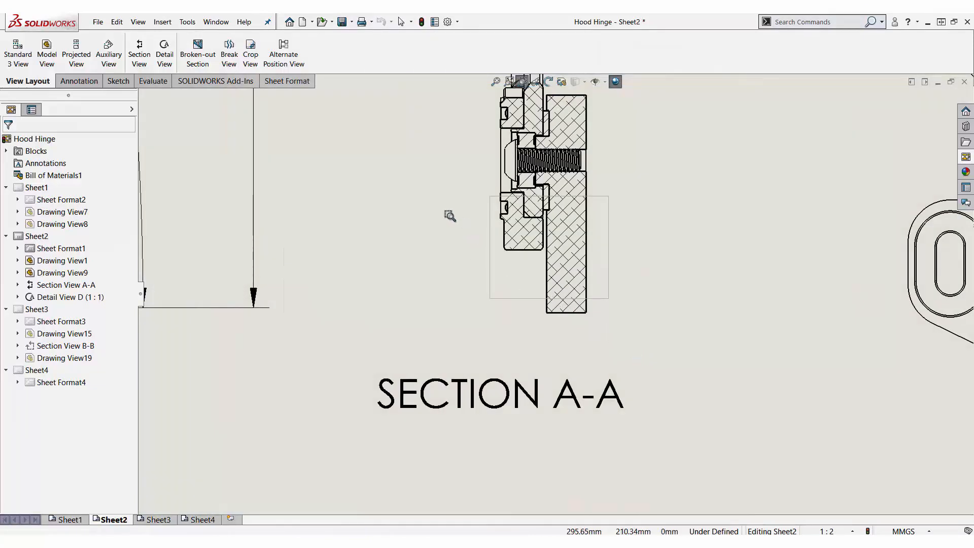
key("Escape")
left_click(521, 299)
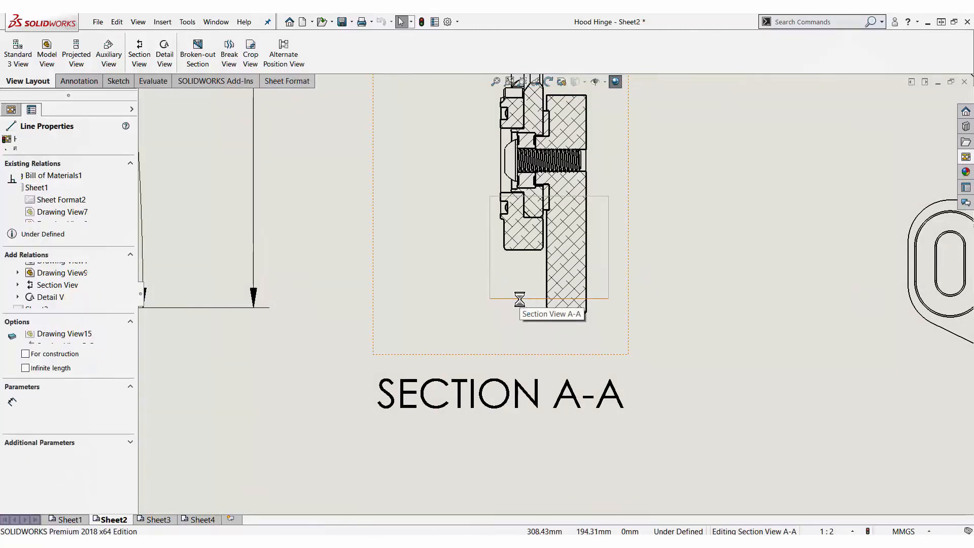
left_click(198, 55)
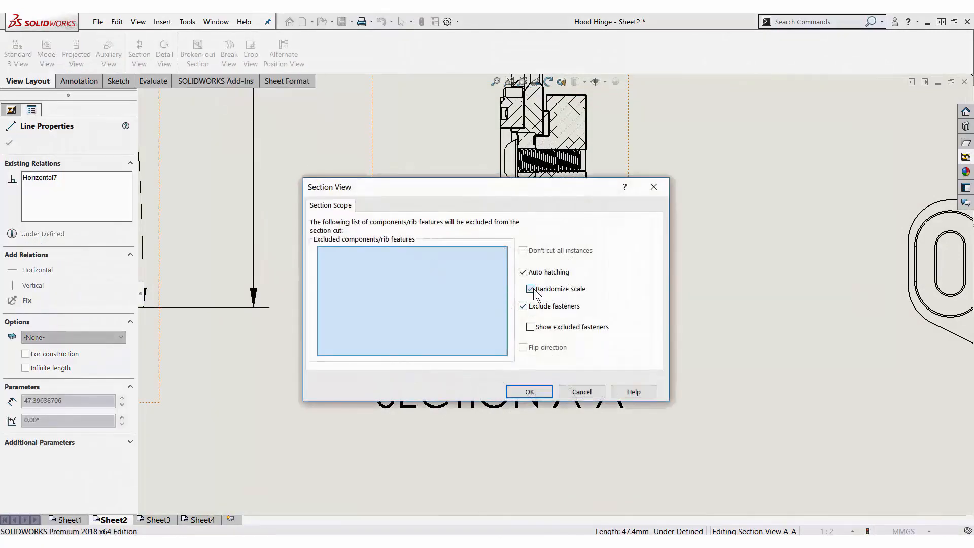
left_click(529, 391)
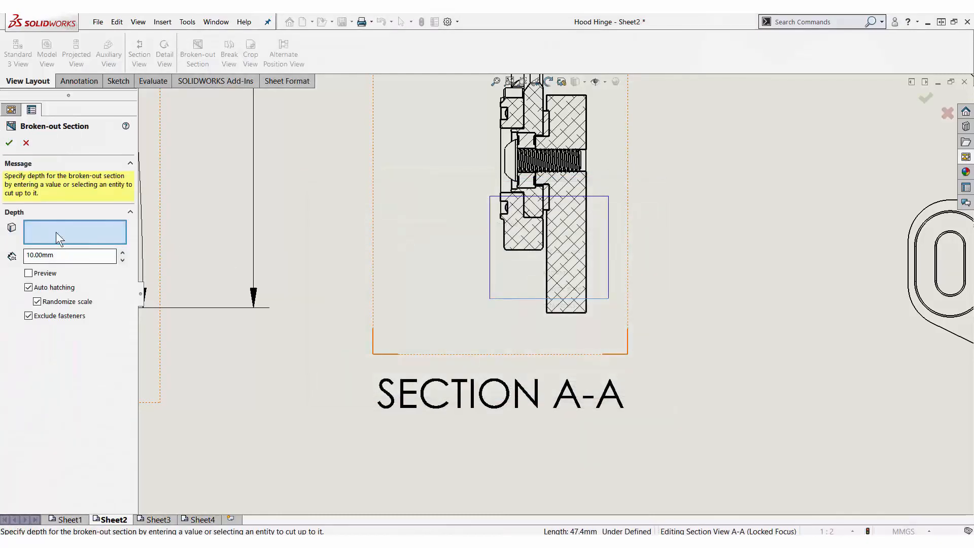
left_click(9, 143)
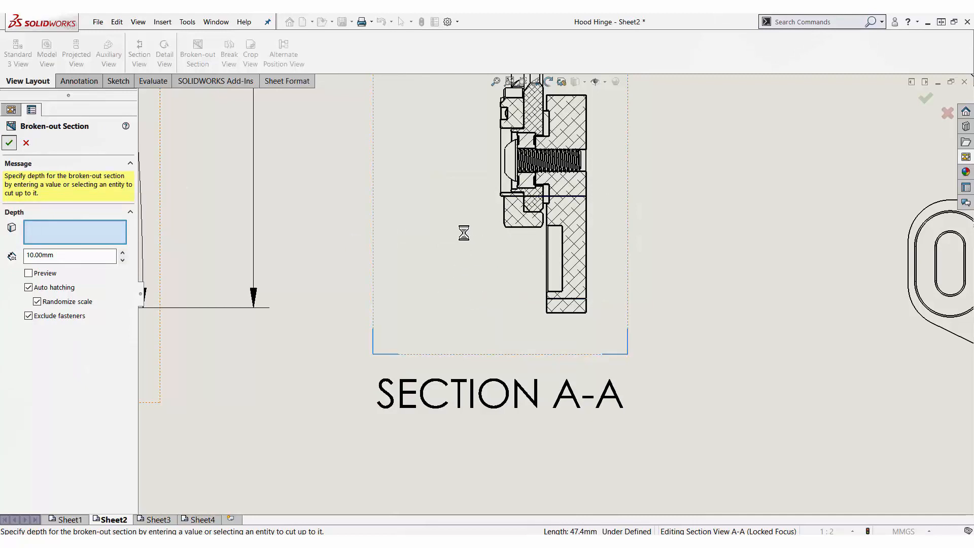
- Cut a 40 mm deep broken-out section from the sketched circle around the upper pivot in the alternate position view, with auto hatching and fasteners excluded
left_click(705, 227)
mouse_move(708, 223)
middle_mouse_down()
mouse_move(641, 270)
mouse_move(319, 317)
middle_mouse_up()
scroll(794, 250, "down", 1)
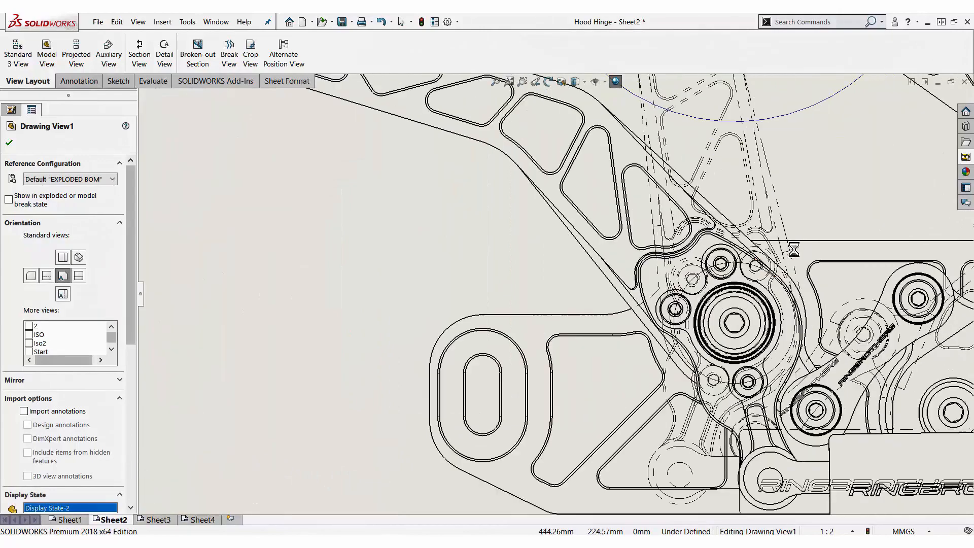
scroll(794, 249, "up", 5)
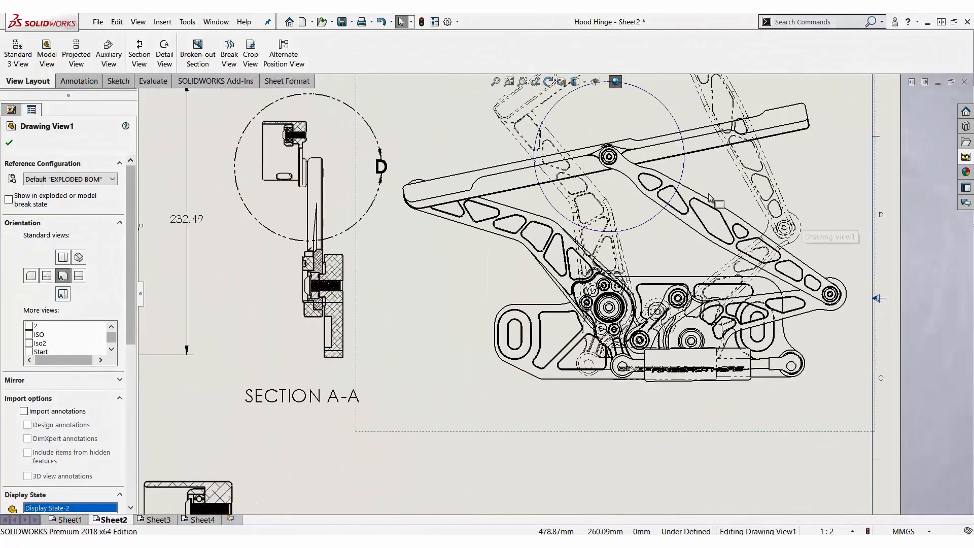
mouse_move(704, 192)
middle_mouse_down()
mouse_move(681, 238)
mouse_move(600, 313)
middle_mouse_up()
scroll(611, 305, "up", 1)
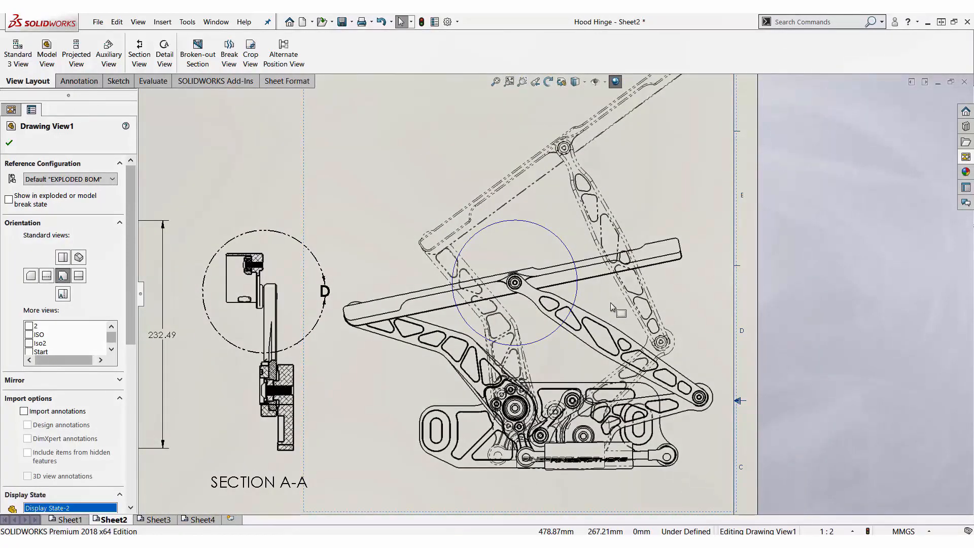
scroll(621, 280, "up", 2)
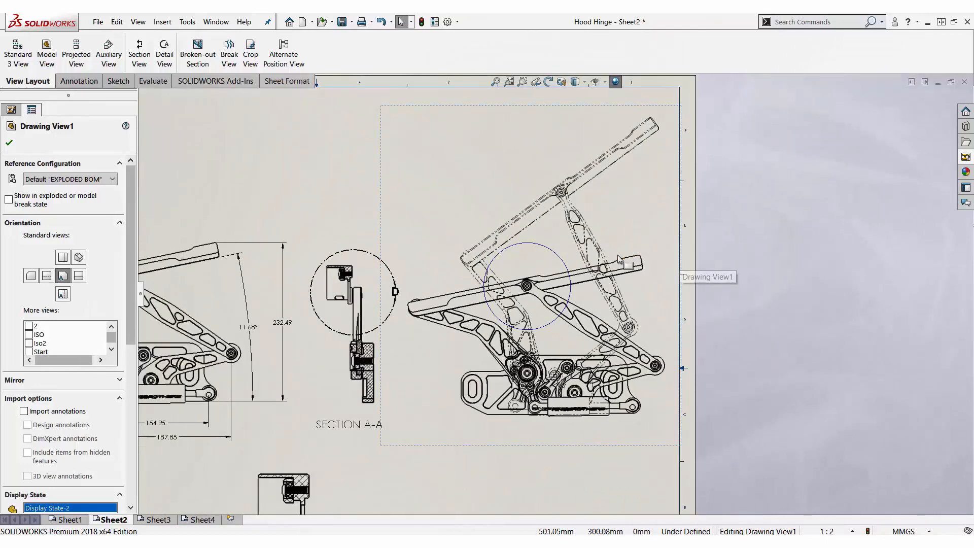
left_click(550, 251)
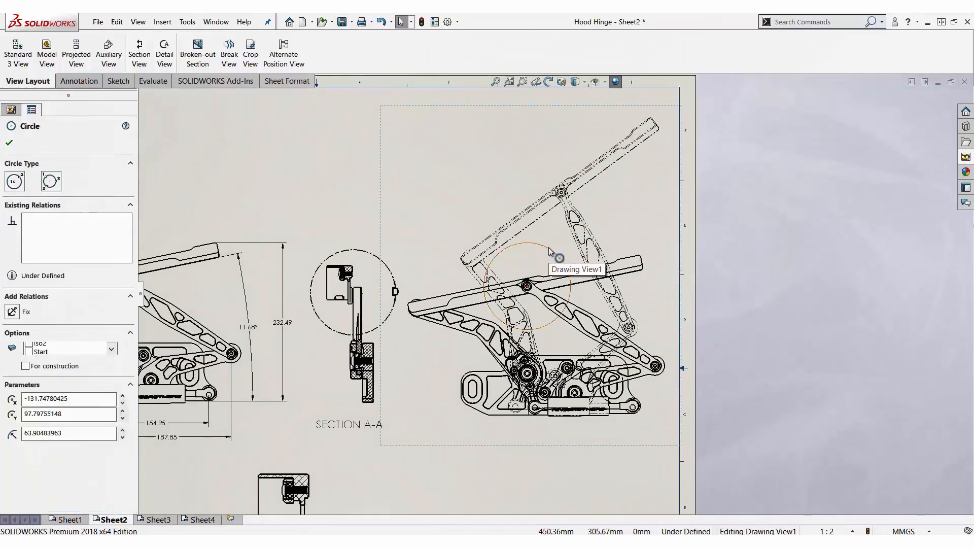
left_click(198, 56)
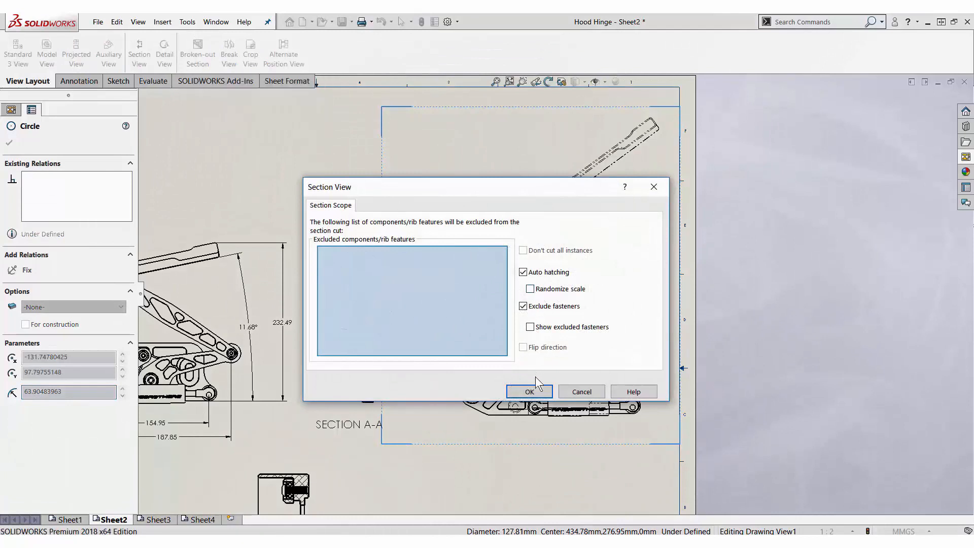
left_click(536, 393)
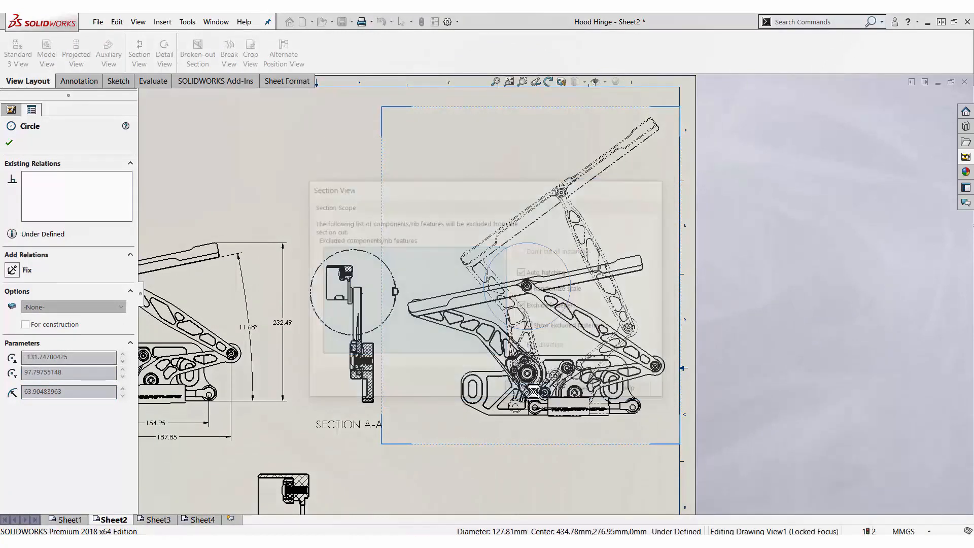
left_click_drag(90, 251, 1, 259)
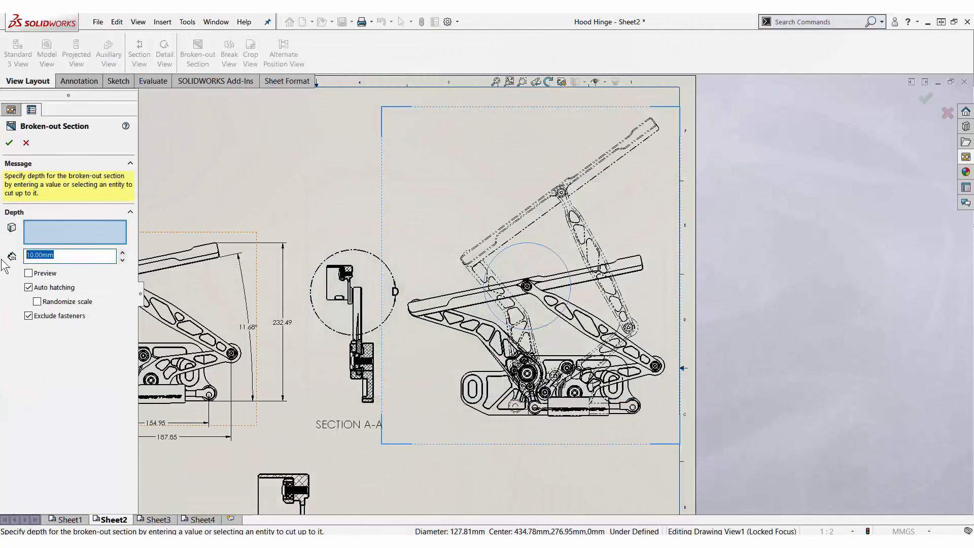
type("40.00mm")
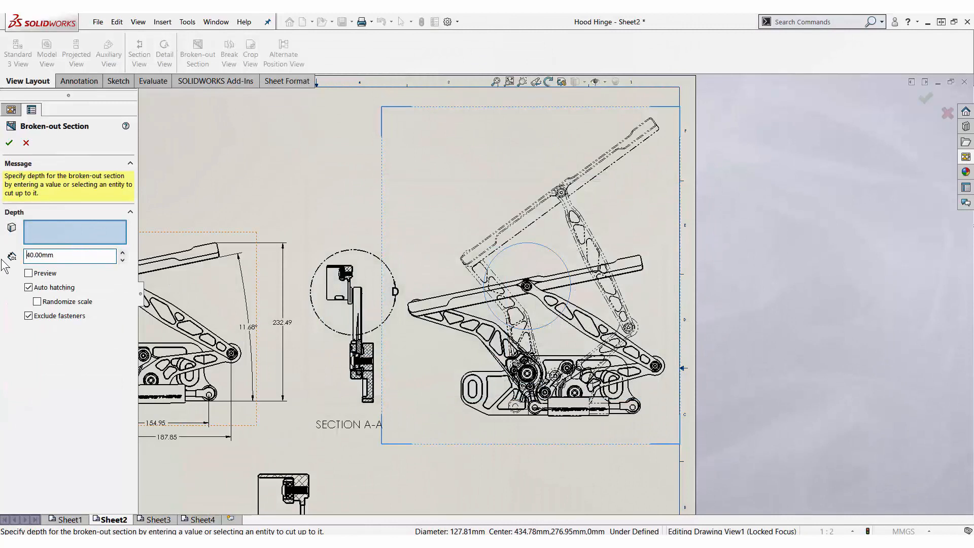
left_click(12, 146)
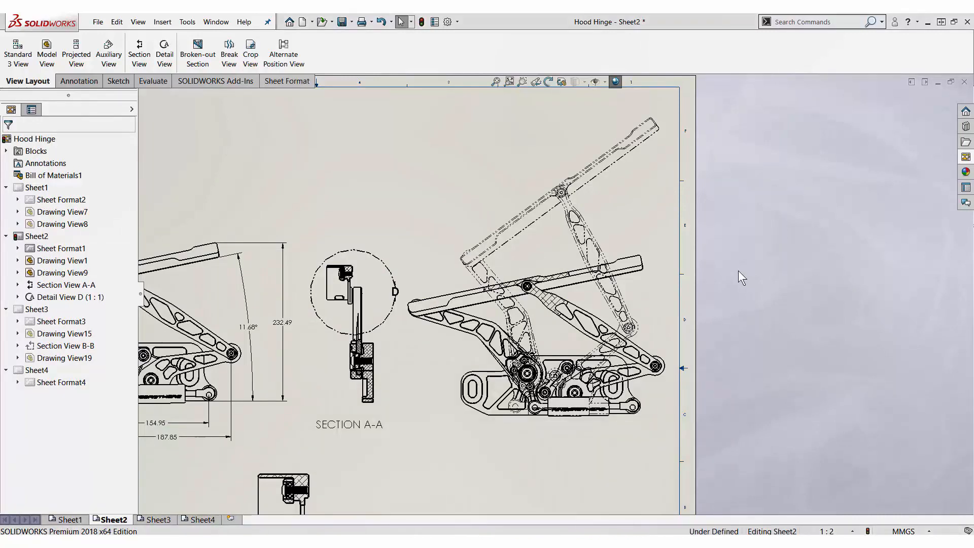
- Change all text in the bill of materials table on Sheet1 to uppercase
key("f")
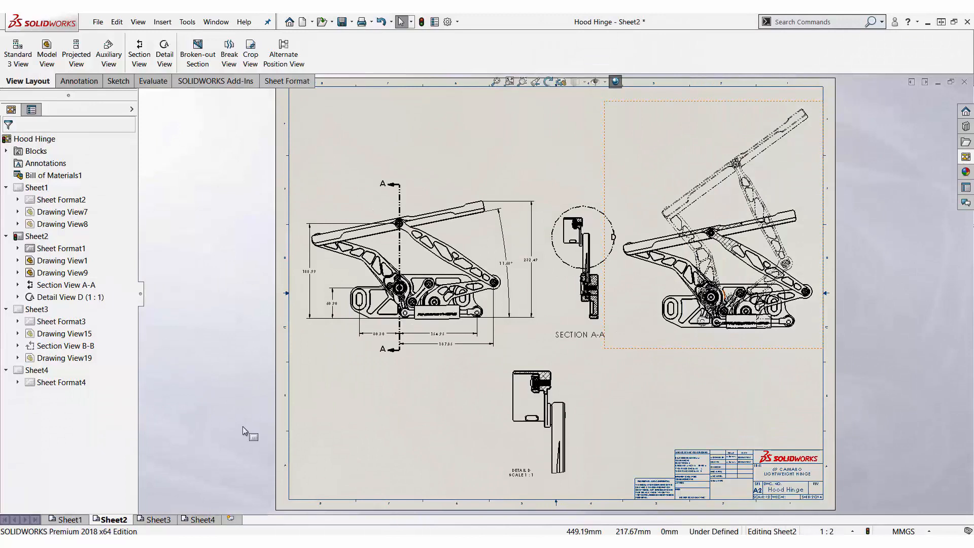
left_click(74, 519)
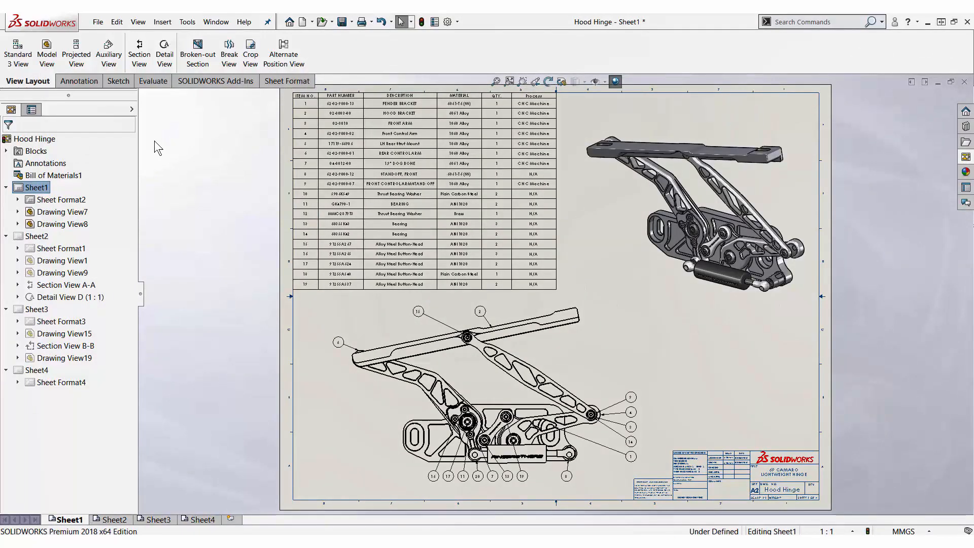
right_click_drag(204, 171, 237, 186)
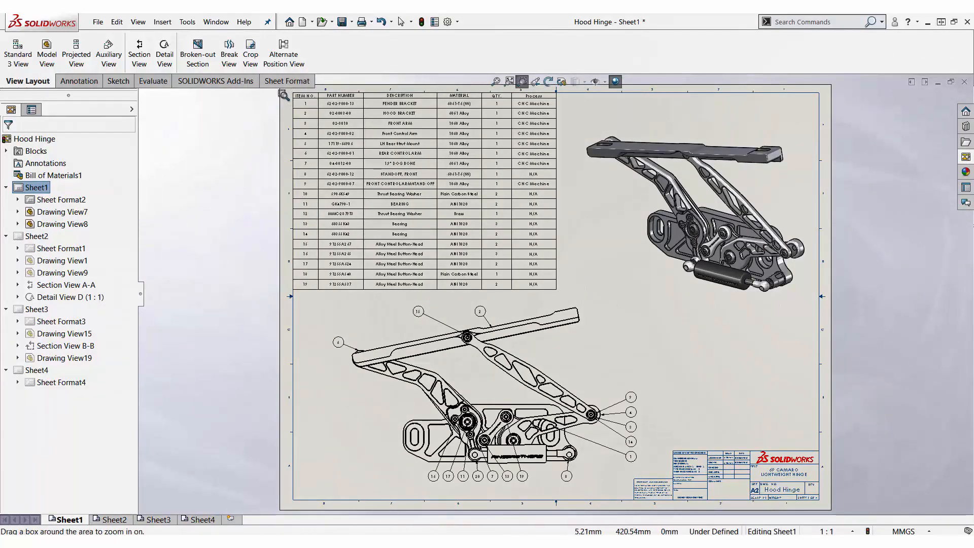
left_click_drag(284, 95, 578, 316)
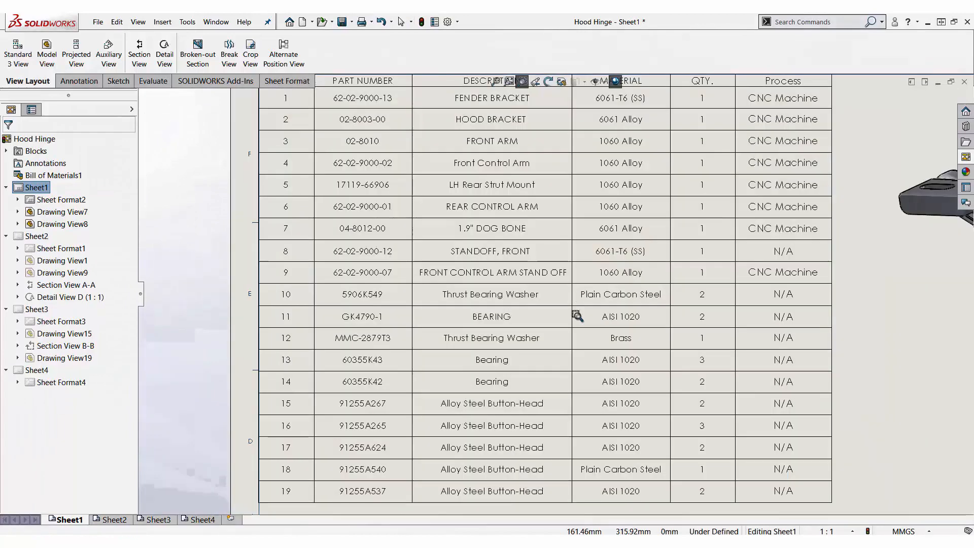
scroll(560, 298, "up", 2)
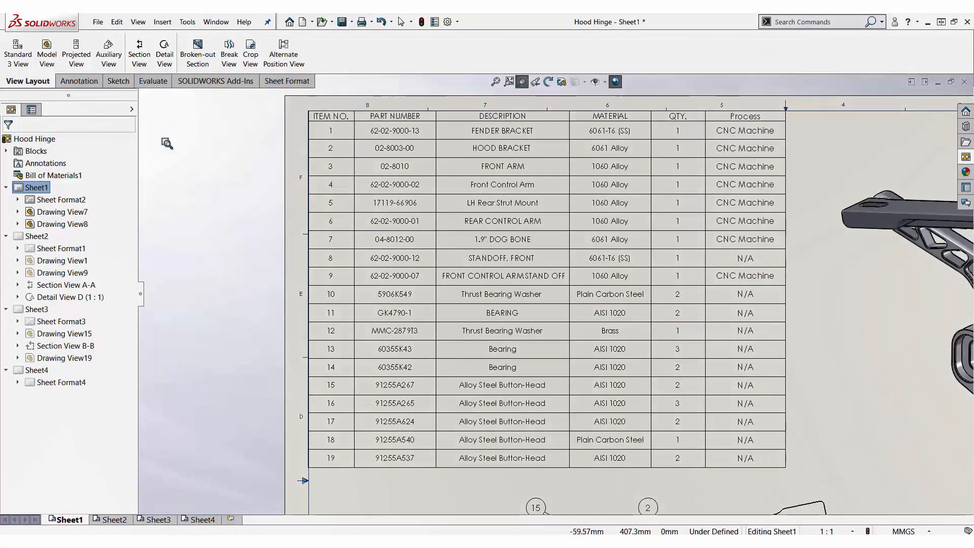
key("Escape")
left_click(303, 106)
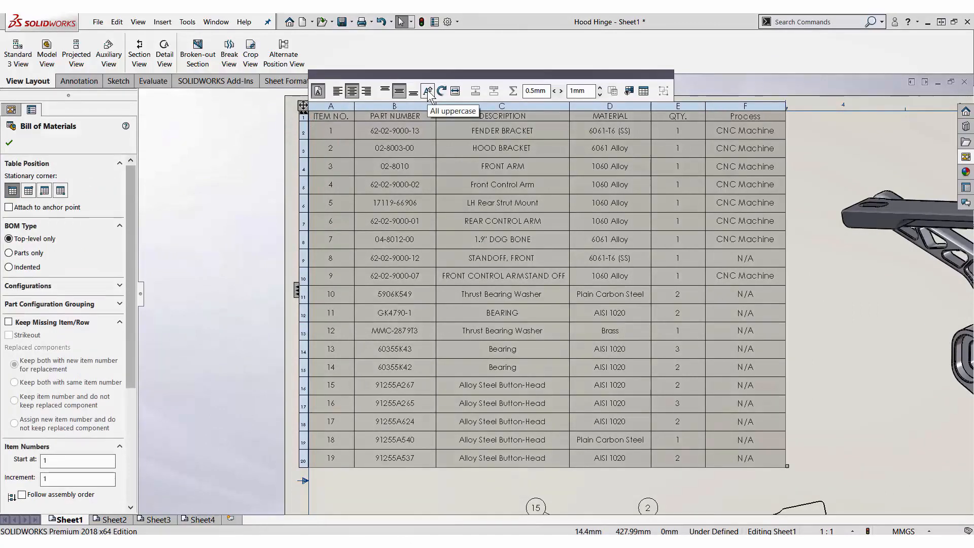
left_click(429, 91)
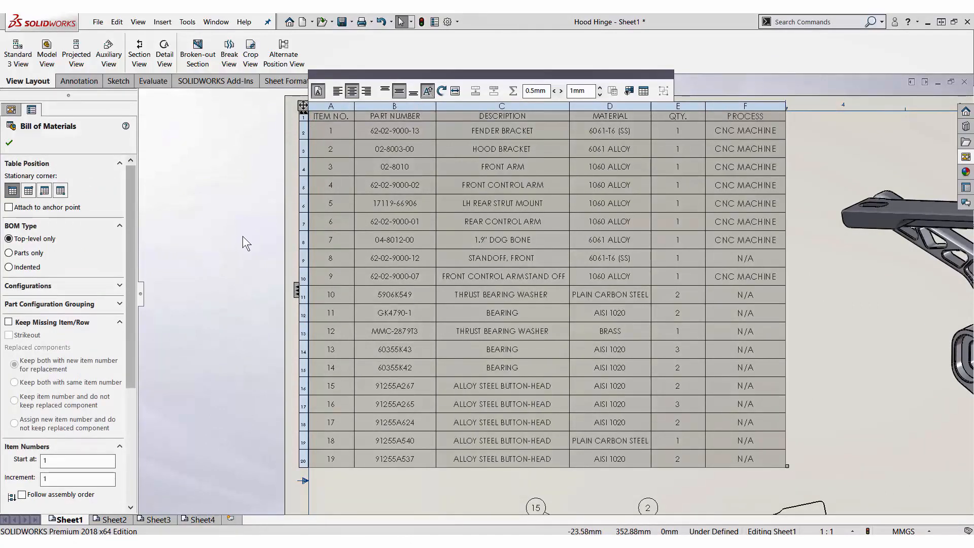
left_click(209, 232)
key("f")
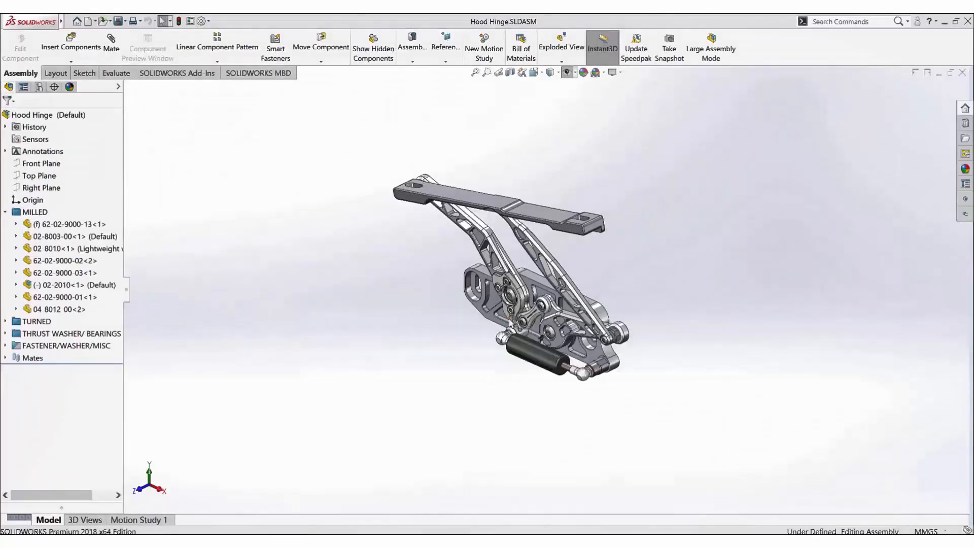
- Switch to the Hood Hinge assembly and examine its pivot plate and strut linkage up close
scroll(510, 322, "up", 5)
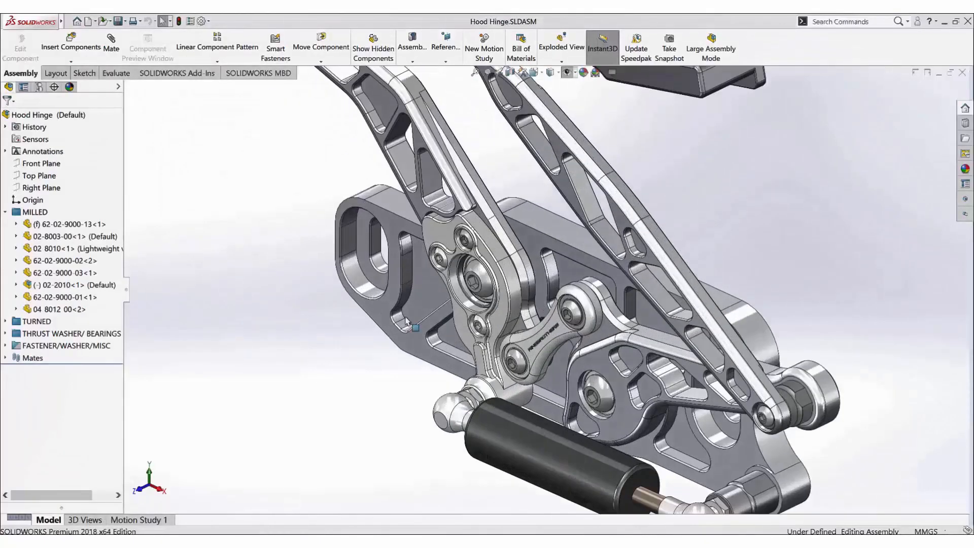